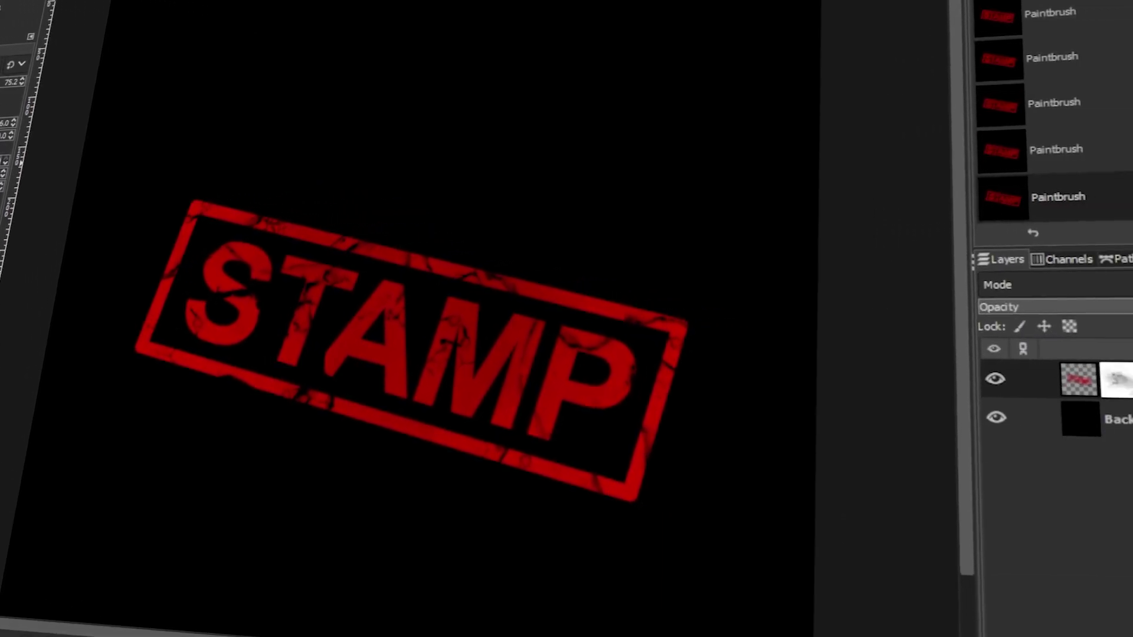
Step: Create a new 650×650 image
left_click(382, 266)
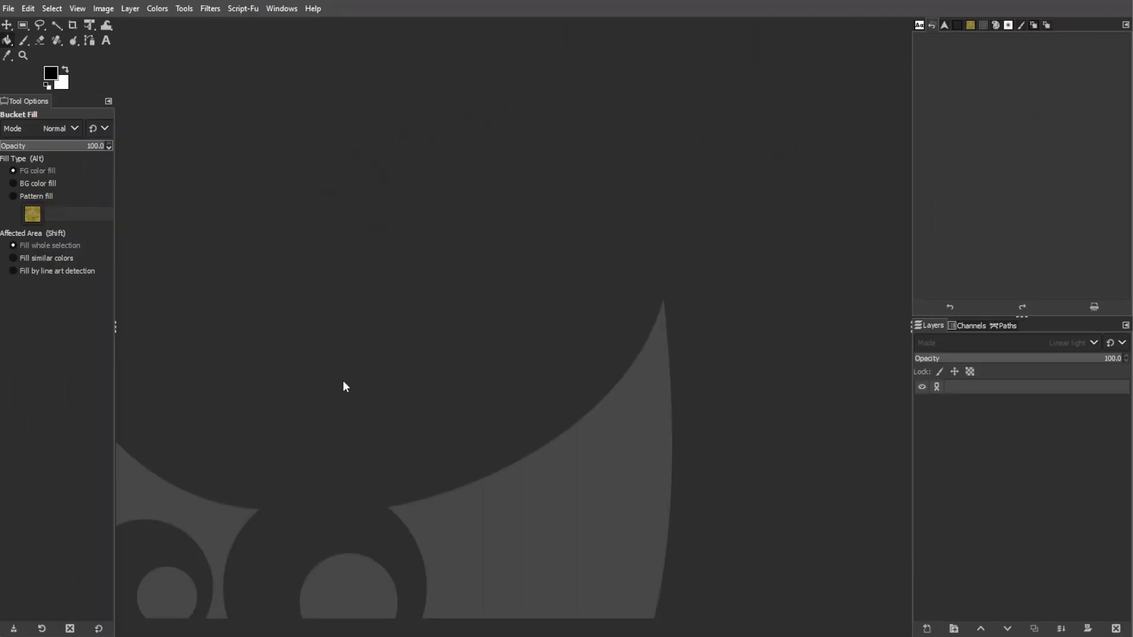
key("ctrl+n")
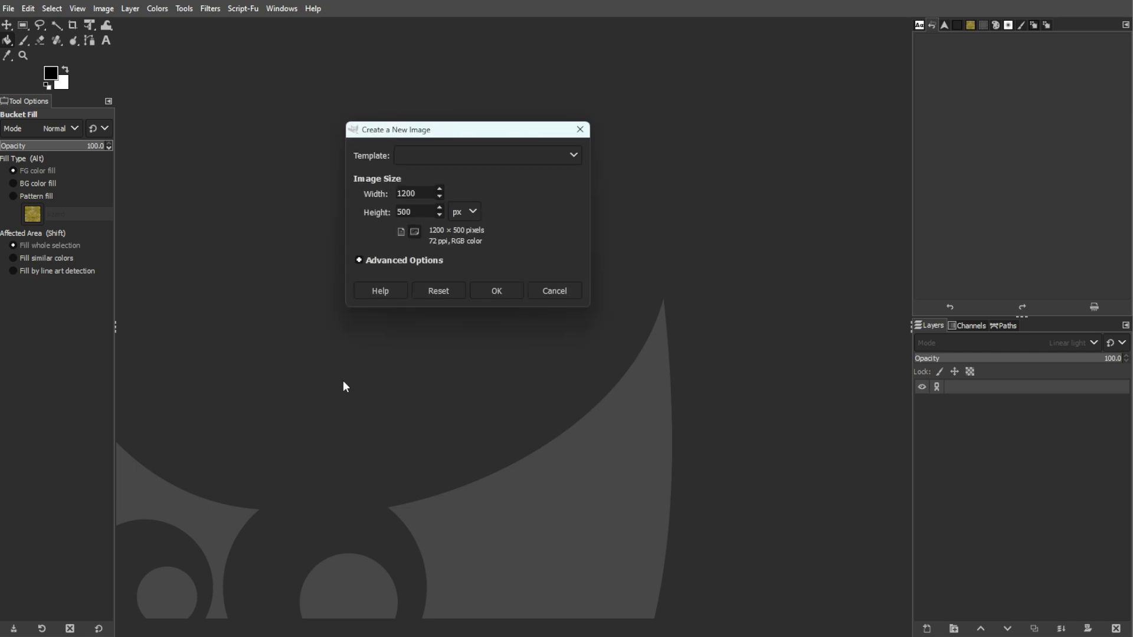
type("650")
key("Tab")
type("650")
key("Return")
Step: Place a text box on the canvas and set the text colour to red
key("t")
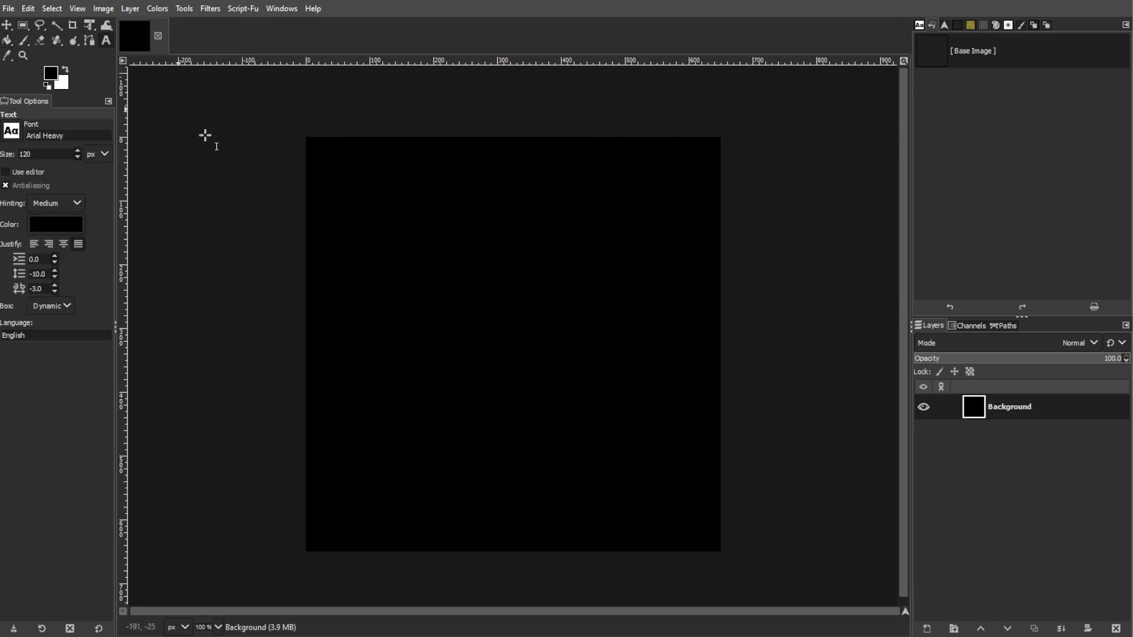
left_click(399, 246)
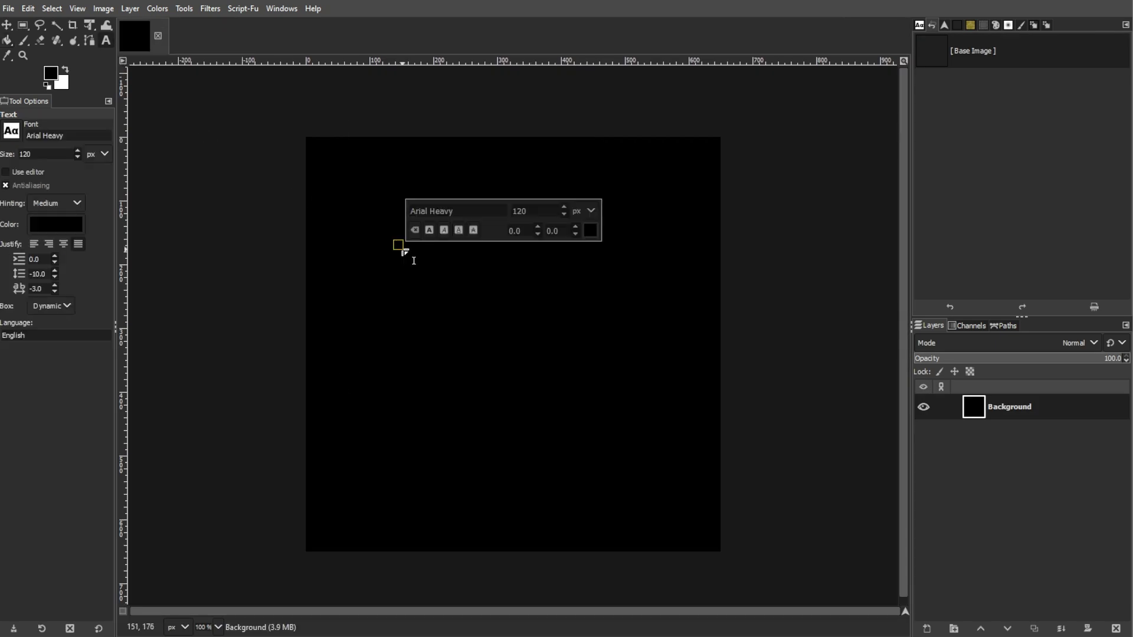
left_click(593, 230)
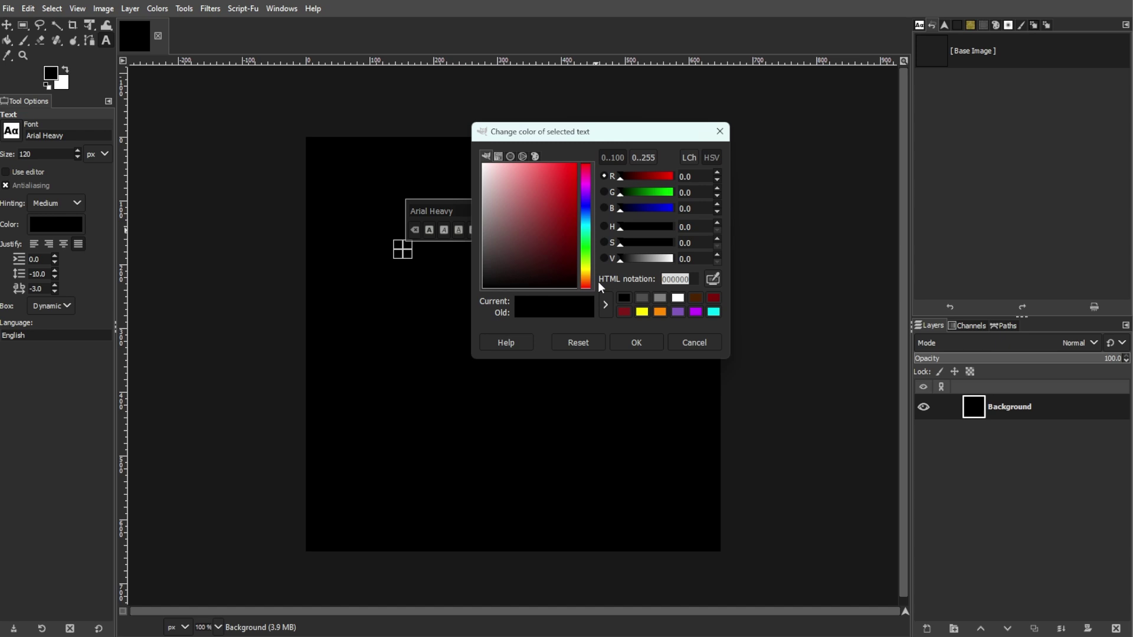
type("cc0000")
left_click(649, 339)
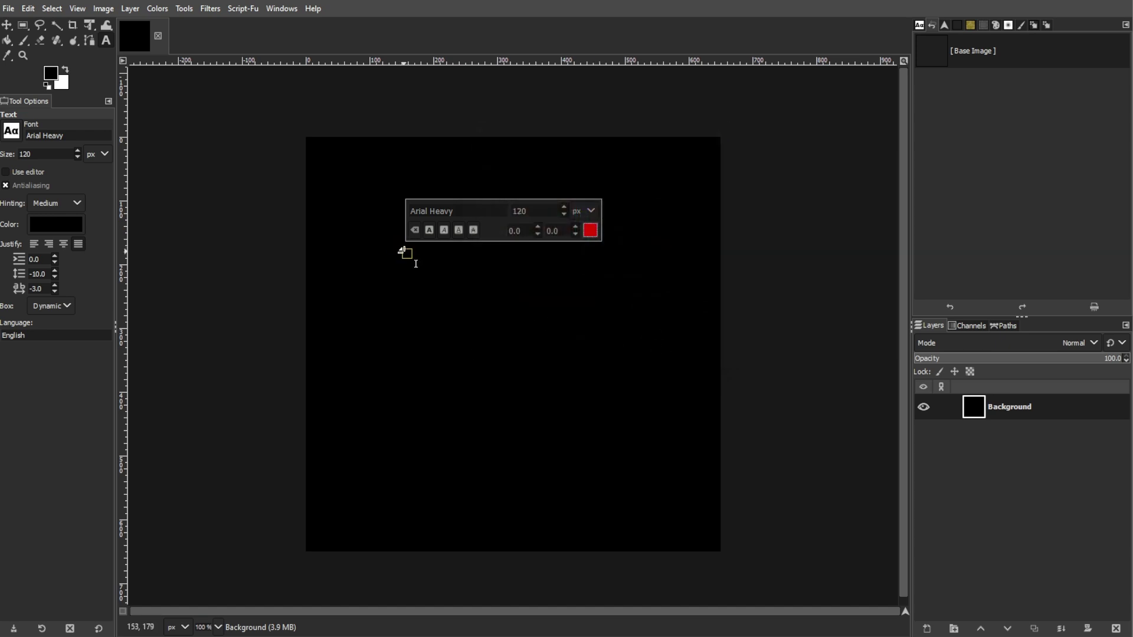
Step: Type the word STAMP in Arial Bold
type("GIMP")
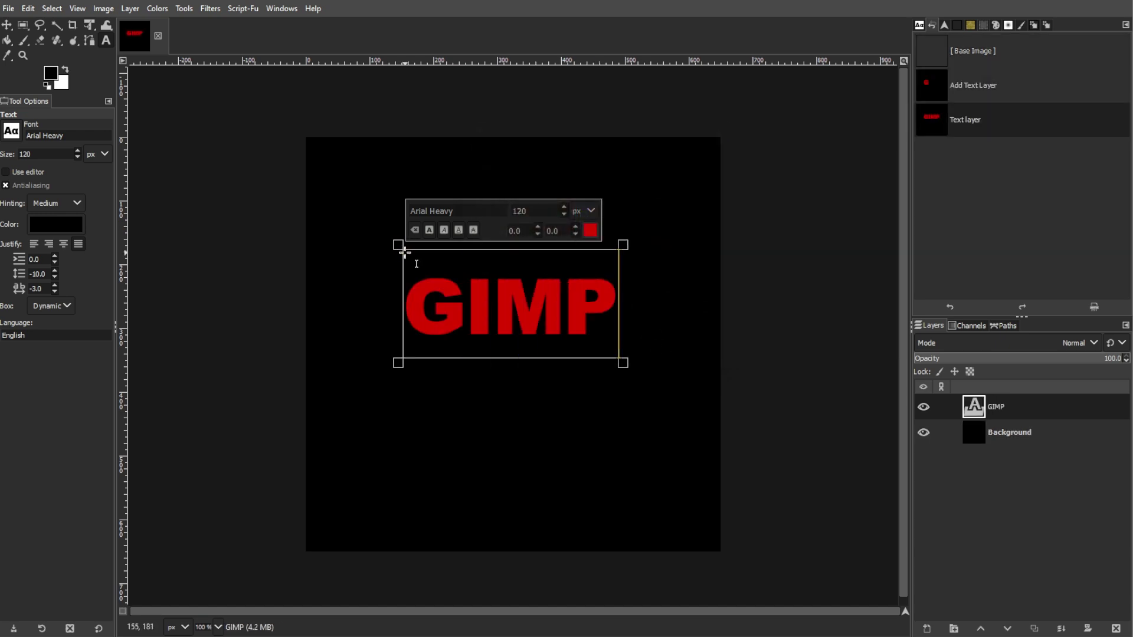
key("ctrl+a")
left_click_drag(474, 212, 412, 212)
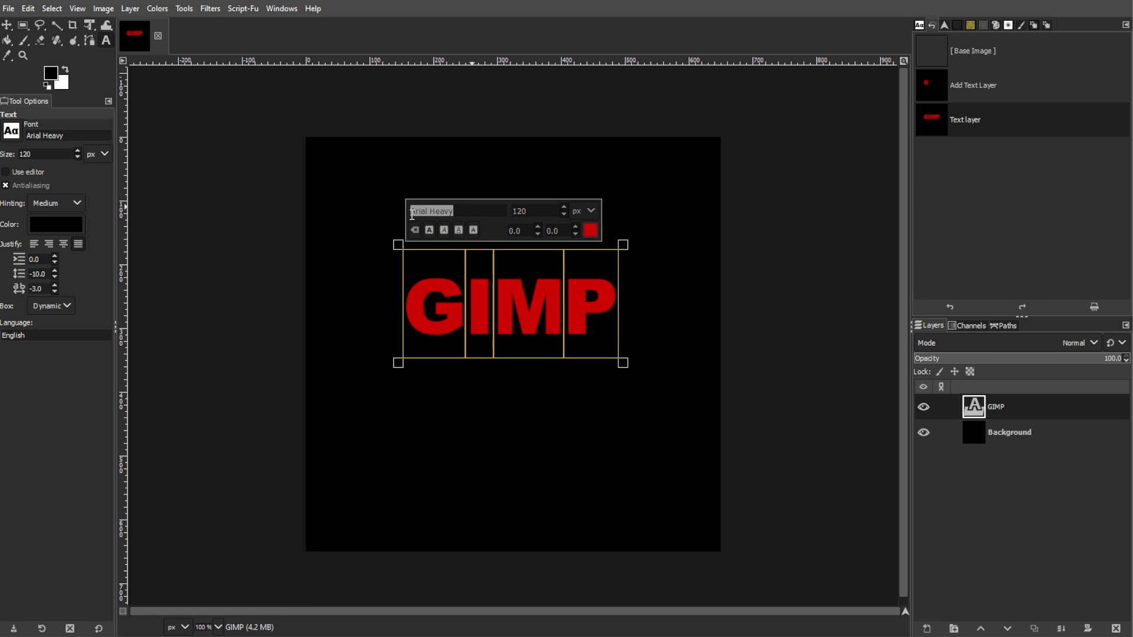
type("ARIAL")
left_click(448, 243)
scroll(557, 231, "up", 20)
scroll(556, 231, "down", 20)
type("STAMP")
key("Escape")
Step: Centre the STAMP text horizontally and vertically on the canvas
key("q")
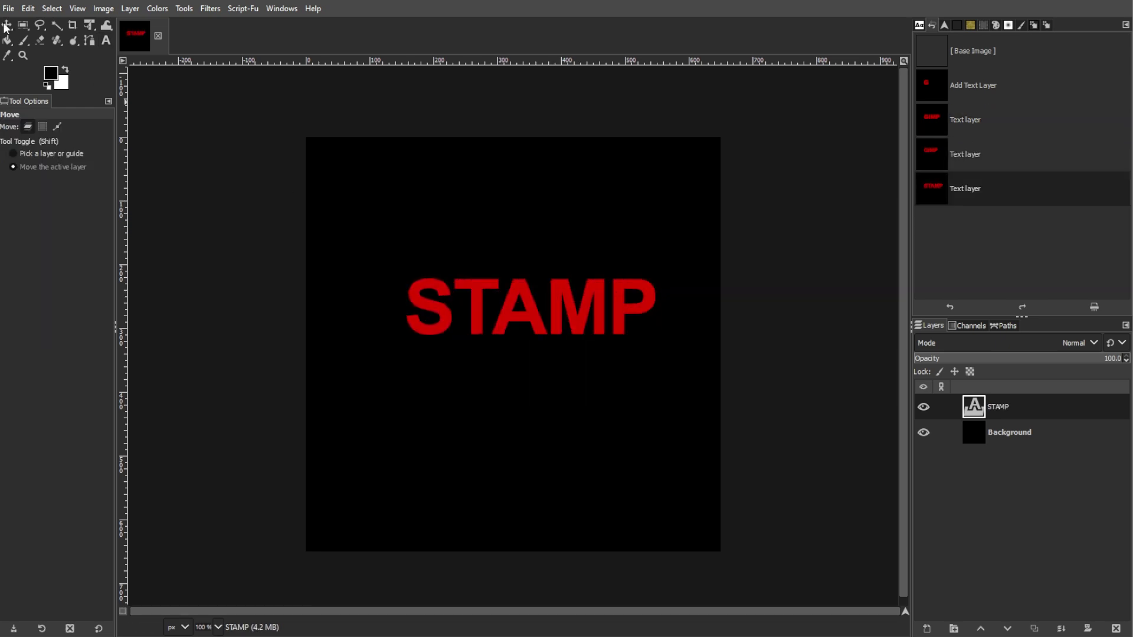
left_click(535, 318)
left_click(40, 162)
left_click(40, 184)
left_click(41, 165)
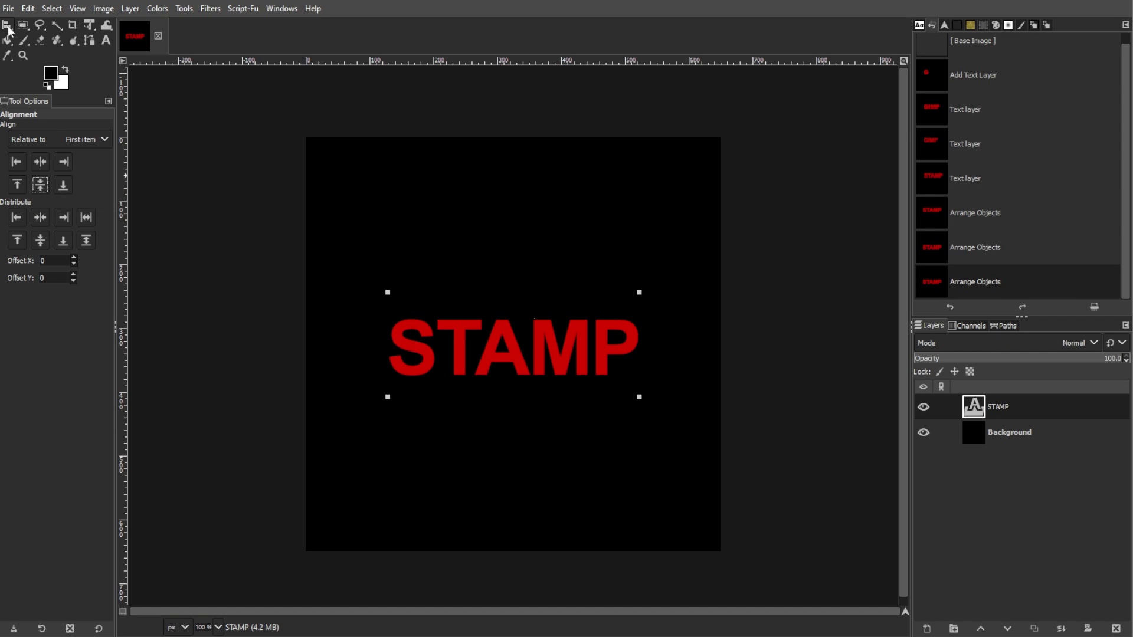
left_click_drag(6, 25, 33, 25)
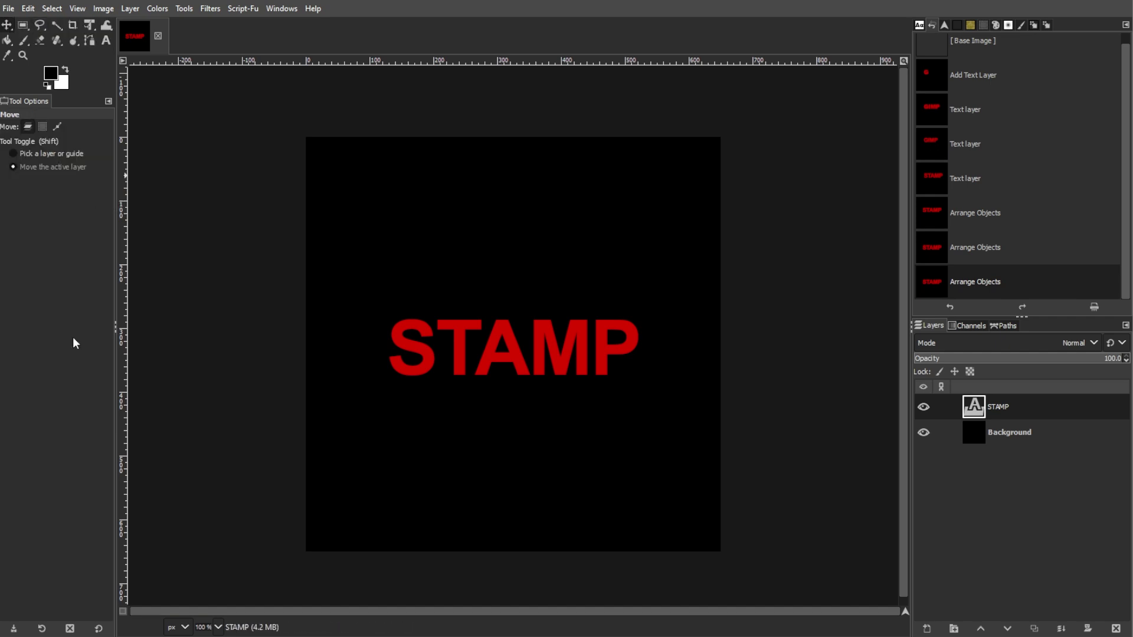
left_click(925, 629)
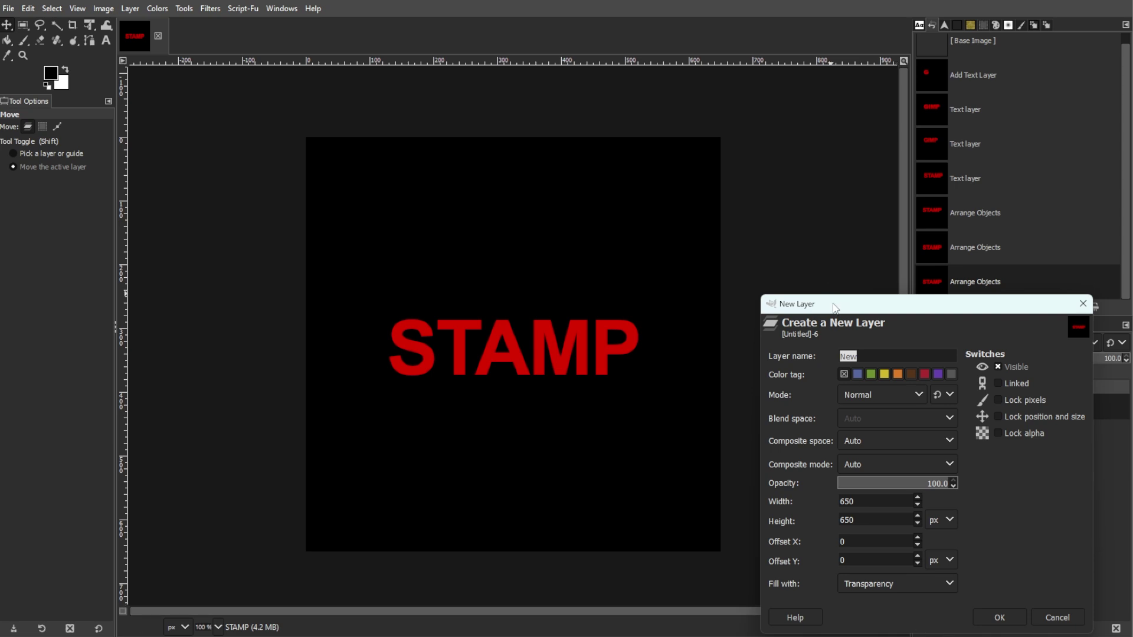
Step: Name the new transparent layer Border
left_click_drag(835, 307, 671, 210)
type("border")
key("Return")
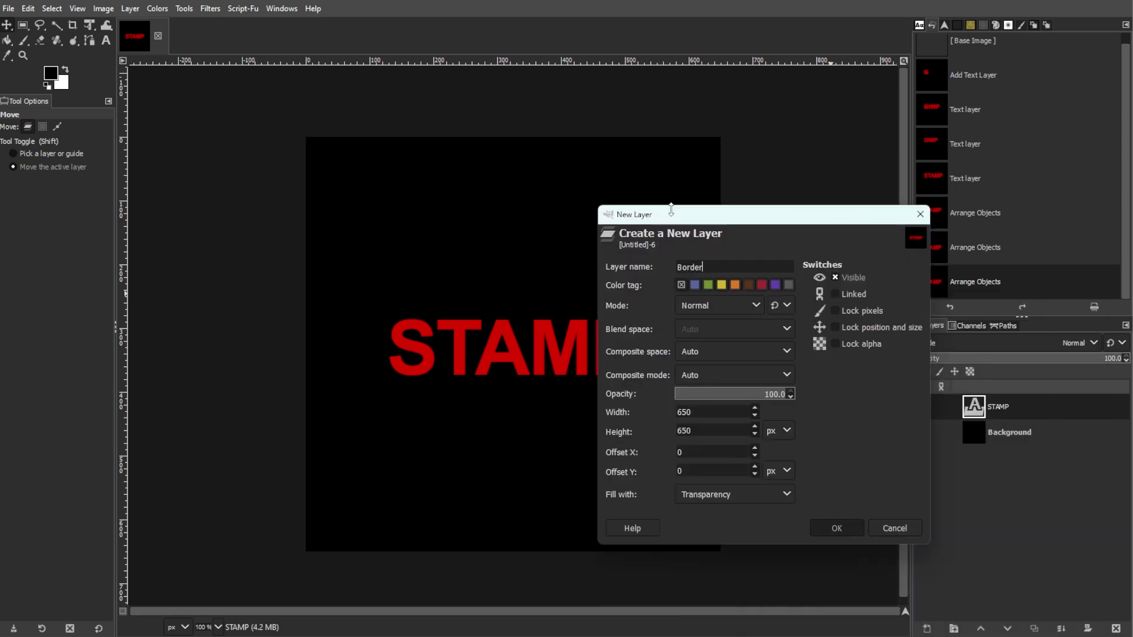
Step: Draw a rectangular selection enclosing the word STAMP
left_click(24, 26)
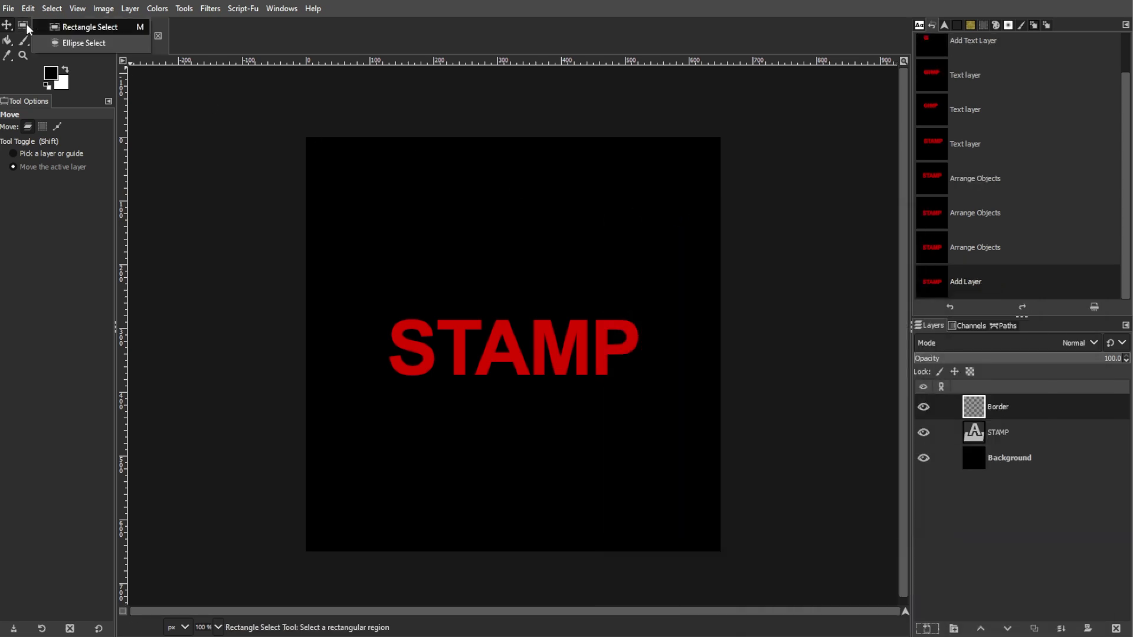
left_click(82, 28)
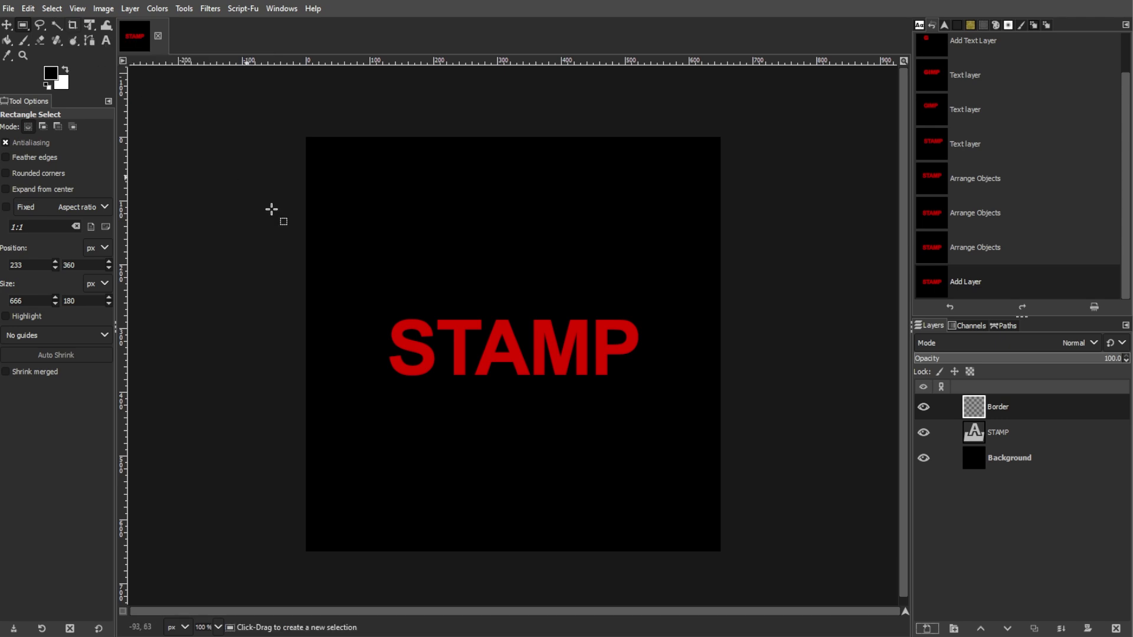
left_click_drag(371, 305, 652, 389)
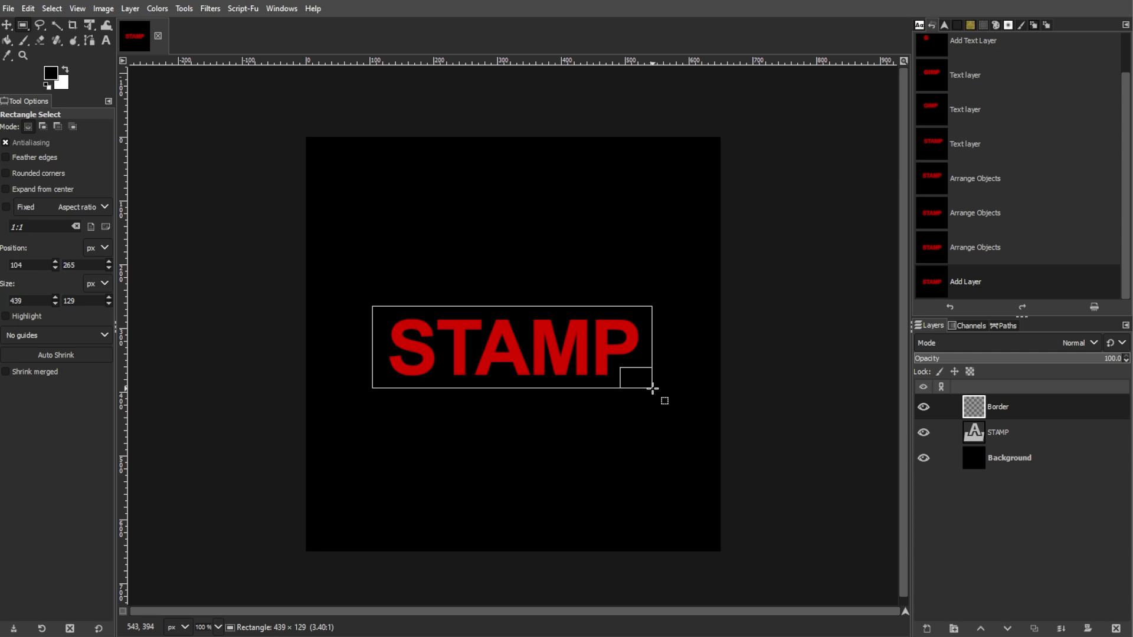
left_click_drag(652, 388, 651, 386)
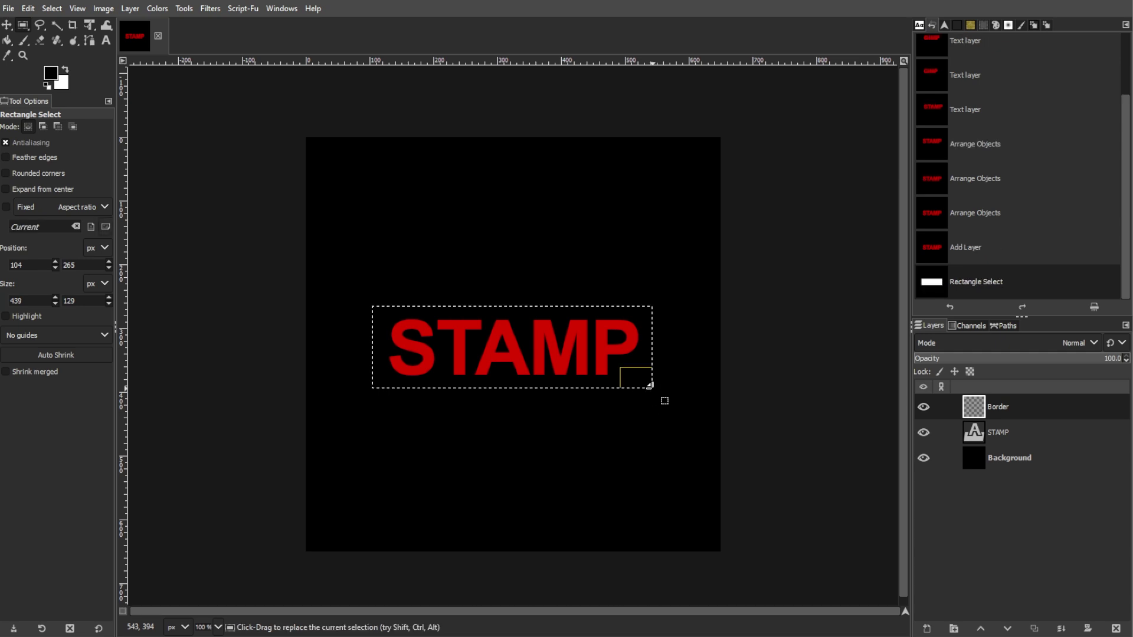
left_click(45, 8)
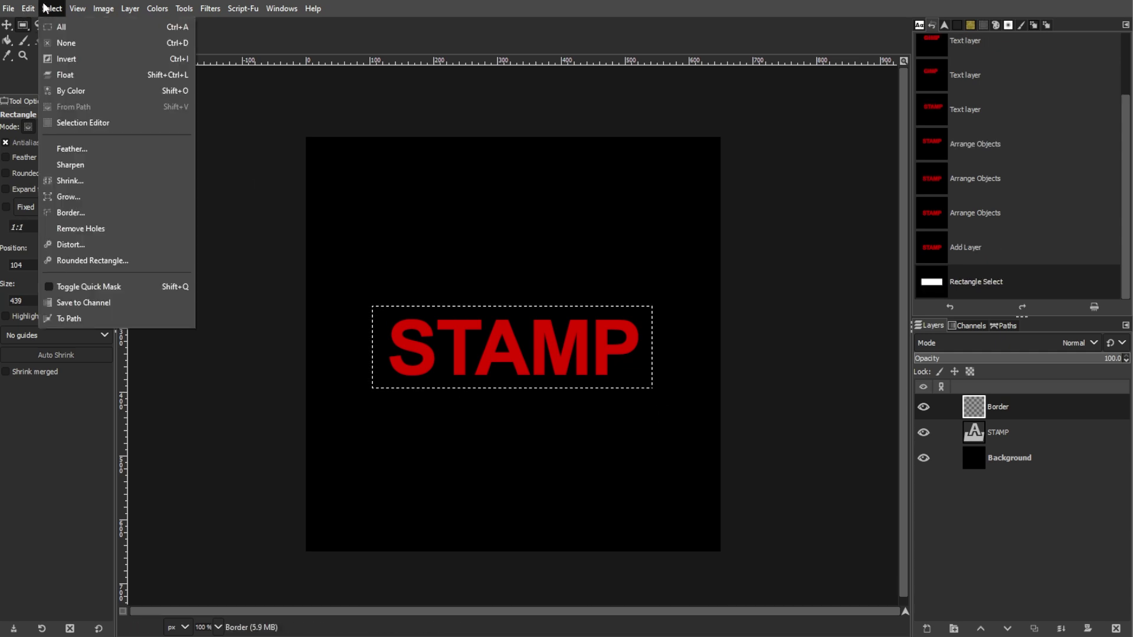
Step: Turn the selection into a 5 px border outline
left_click(71, 212)
left_click_drag(131, 162, 472, 154)
key("Return")
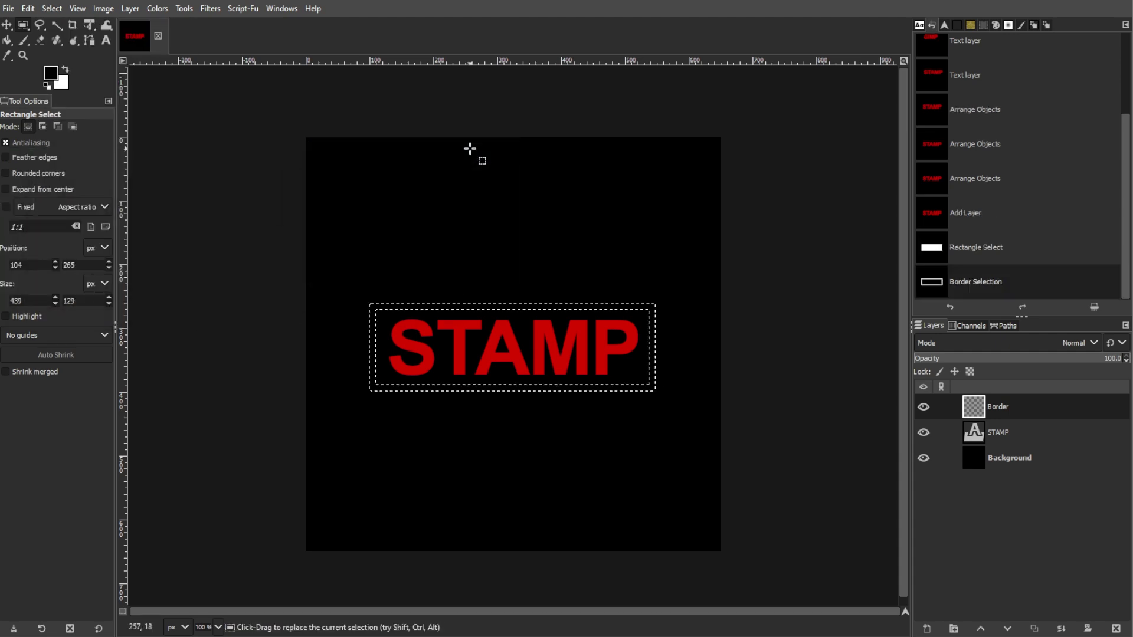
Step: Set the foreground colour to red dd0000
left_click(50, 73)
double_click(250, 191)
type("dd0000")
left_click(223, 255)
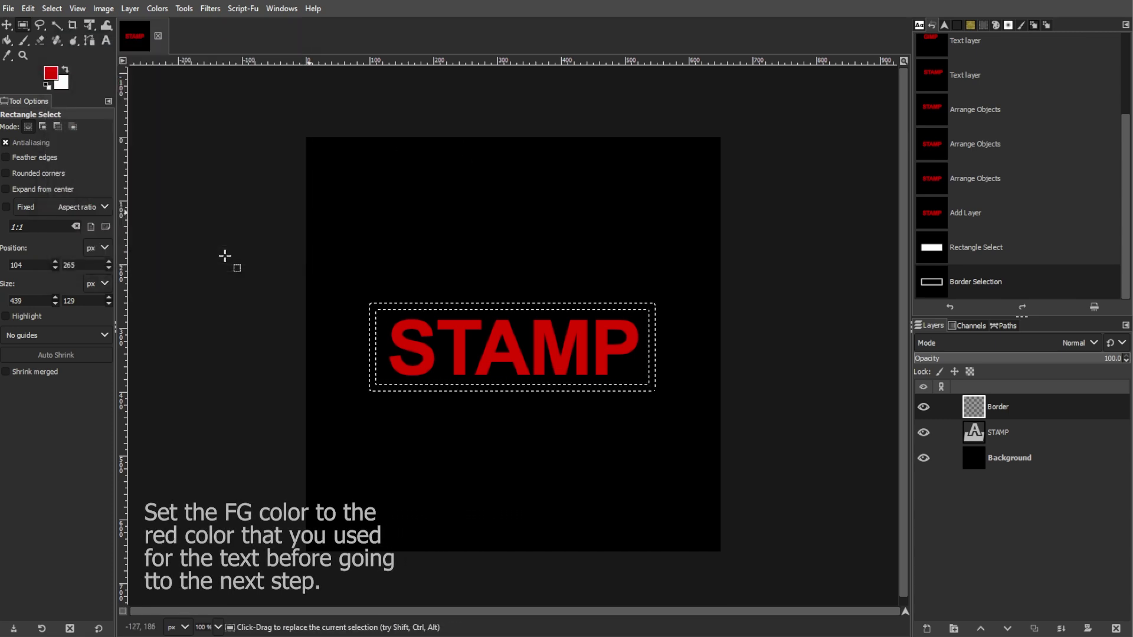
Step: Fill the border outline with the foreground red, then deselect everything
left_click(27, 9)
left_click(56, 256)
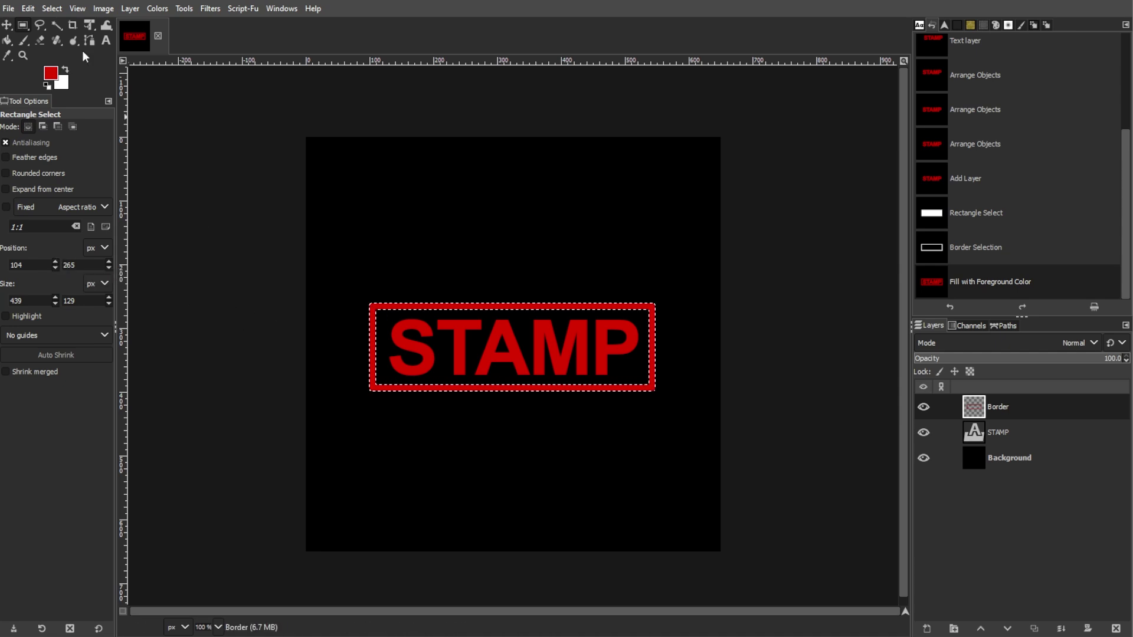
left_click(52, 9)
left_click(59, 39)
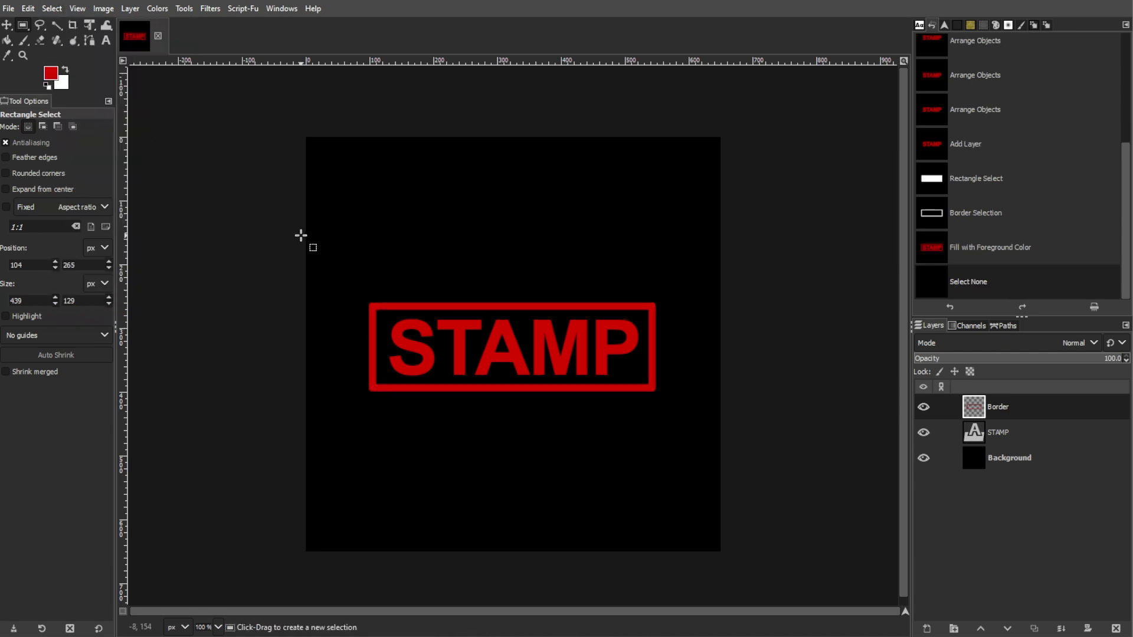
Step: Merge the Border layer down into the STAMP layer
left_click(1017, 406)
right_click(1016, 409)
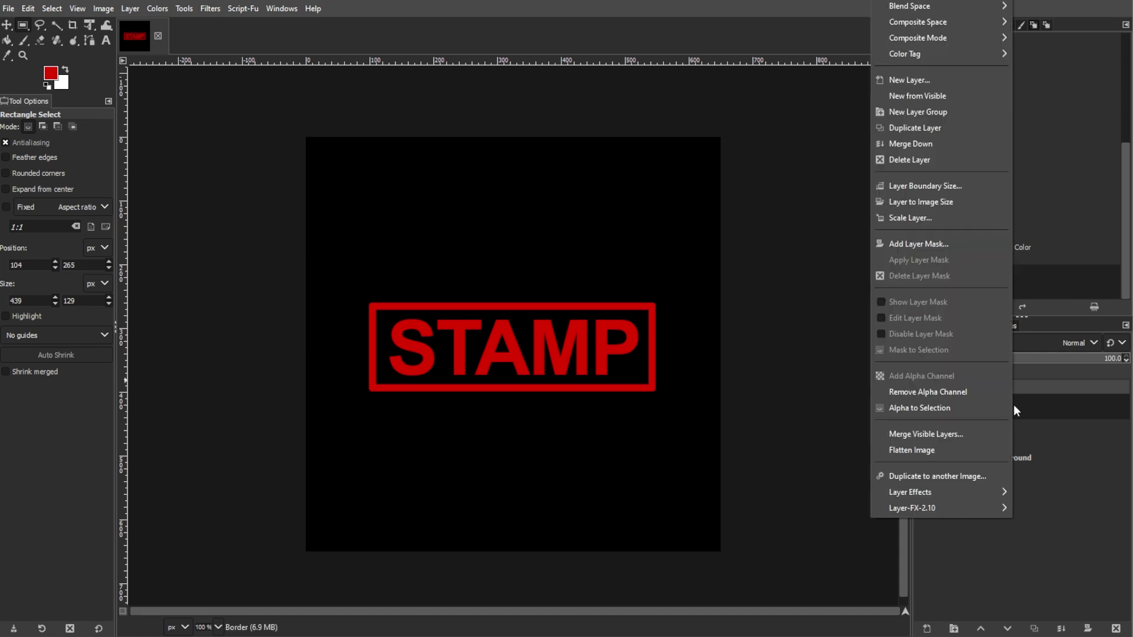
left_click(930, 144)
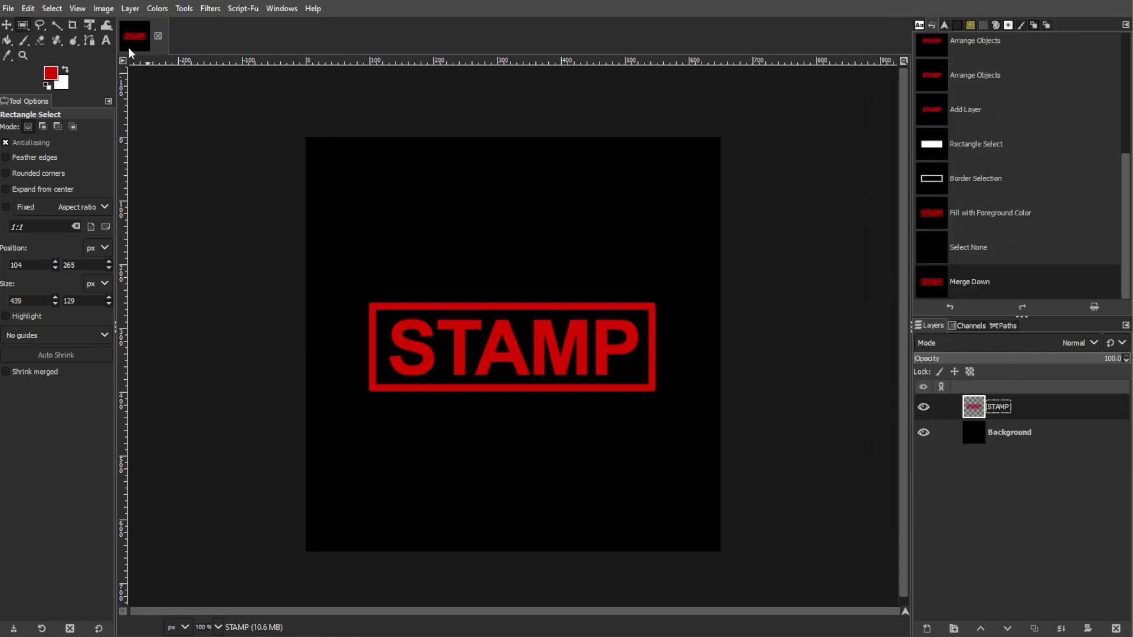
Step: Rotate the STAMP layer about 14 degrees clockwise
left_click(89, 26)
left_click(140, 42)
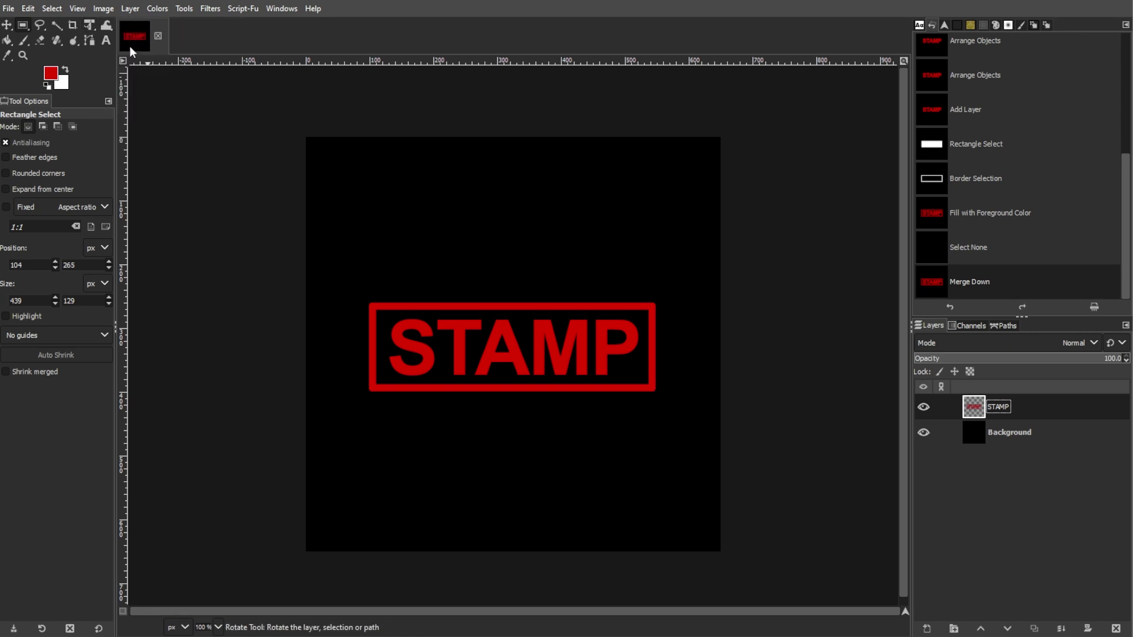
left_click(458, 335)
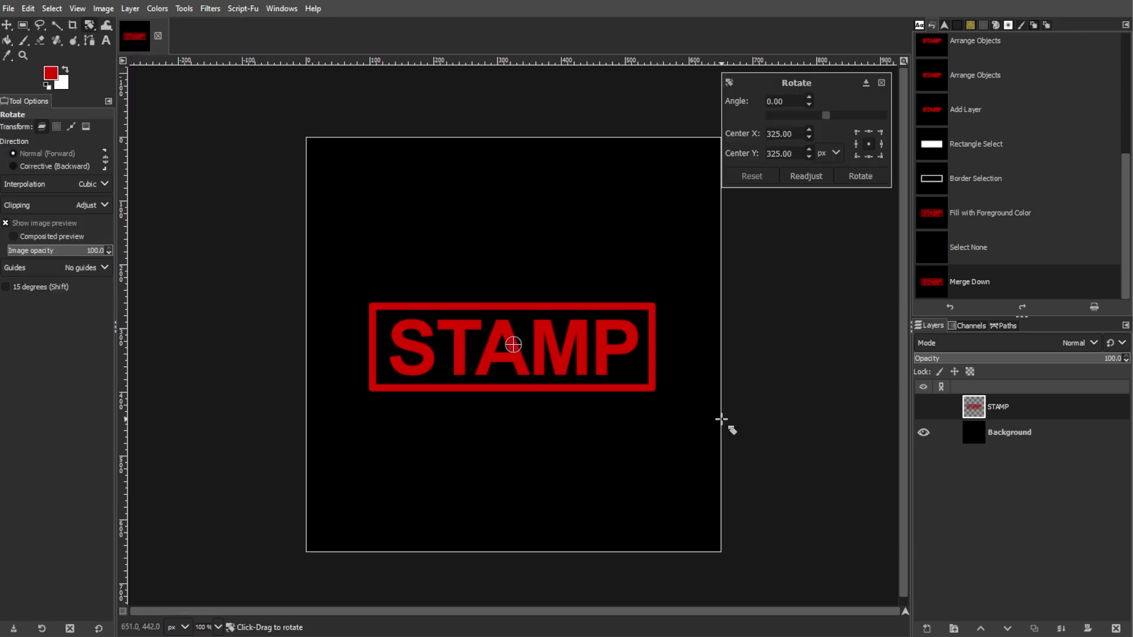
left_click_drag(712, 454, 683, 498)
left_click(855, 177)
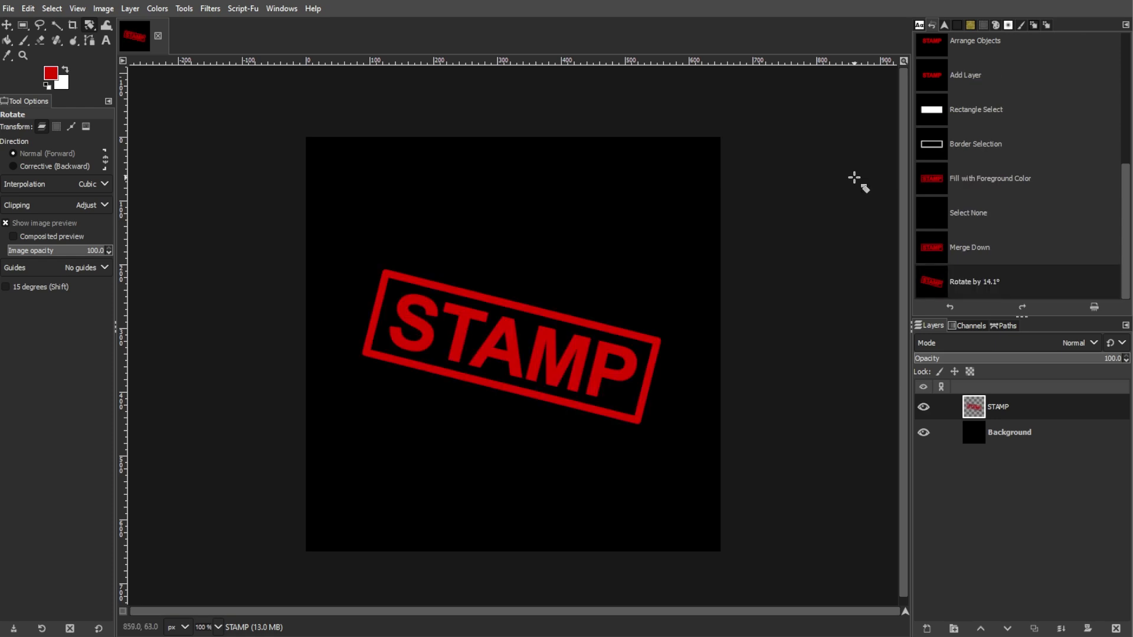
right_click(1002, 406)
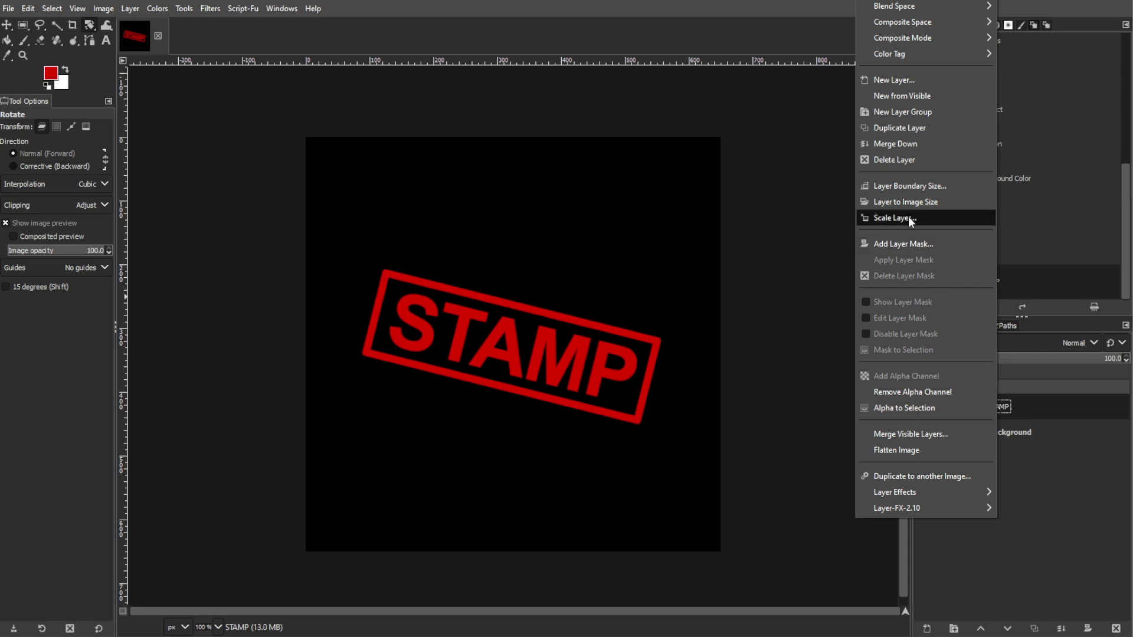
Step: Add a White (full opacity) layer mask to the STAMP layer
left_click(912, 244)
left_click_drag(890, 161, 749, 126)
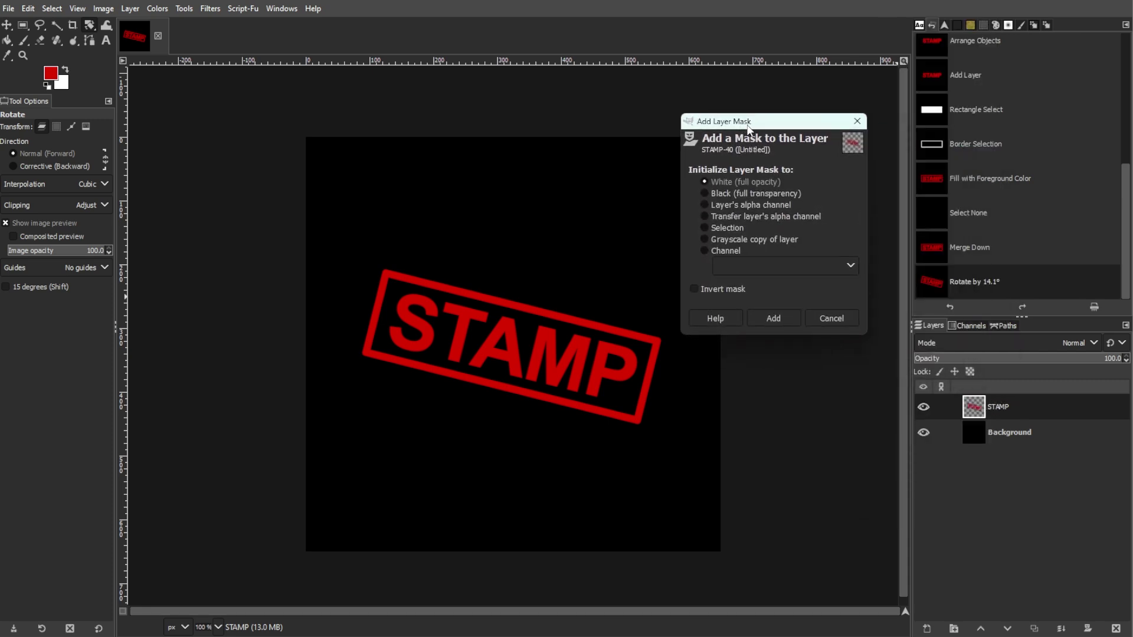
left_click(780, 316)
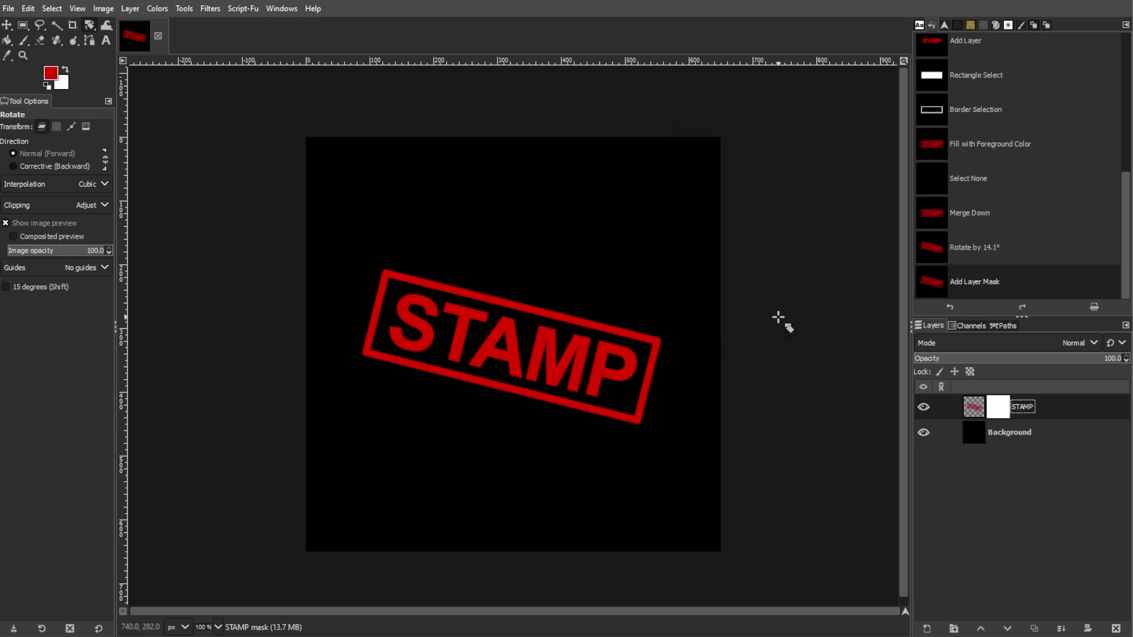
Step: Switch to the Paintbrush and start trying brushes from the brush list
left_click(20, 38)
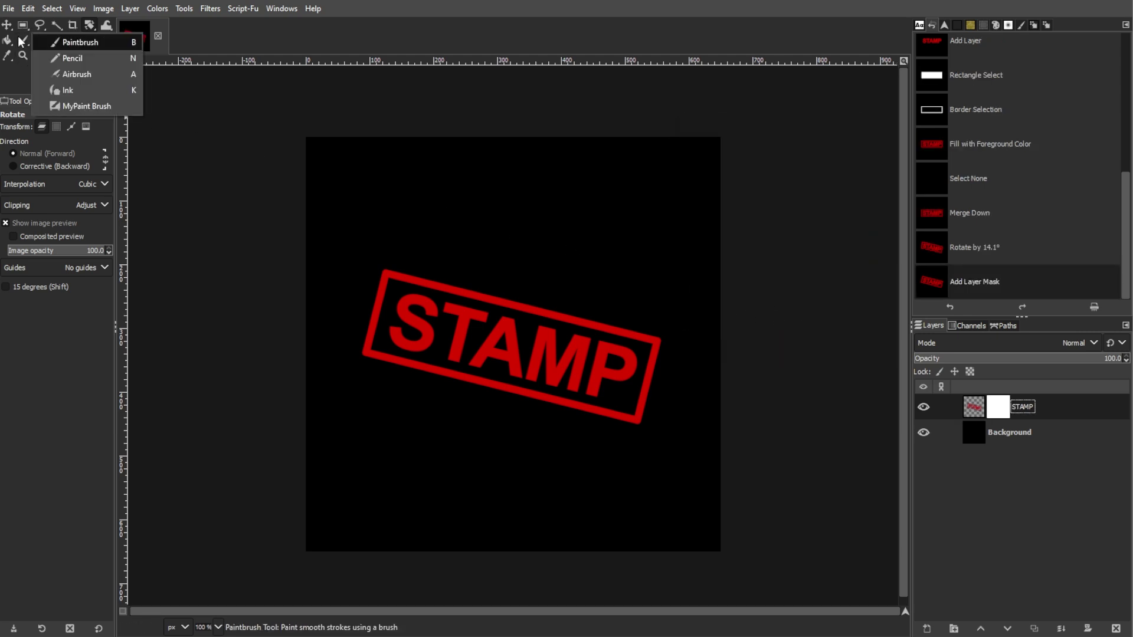
left_click(48, 42)
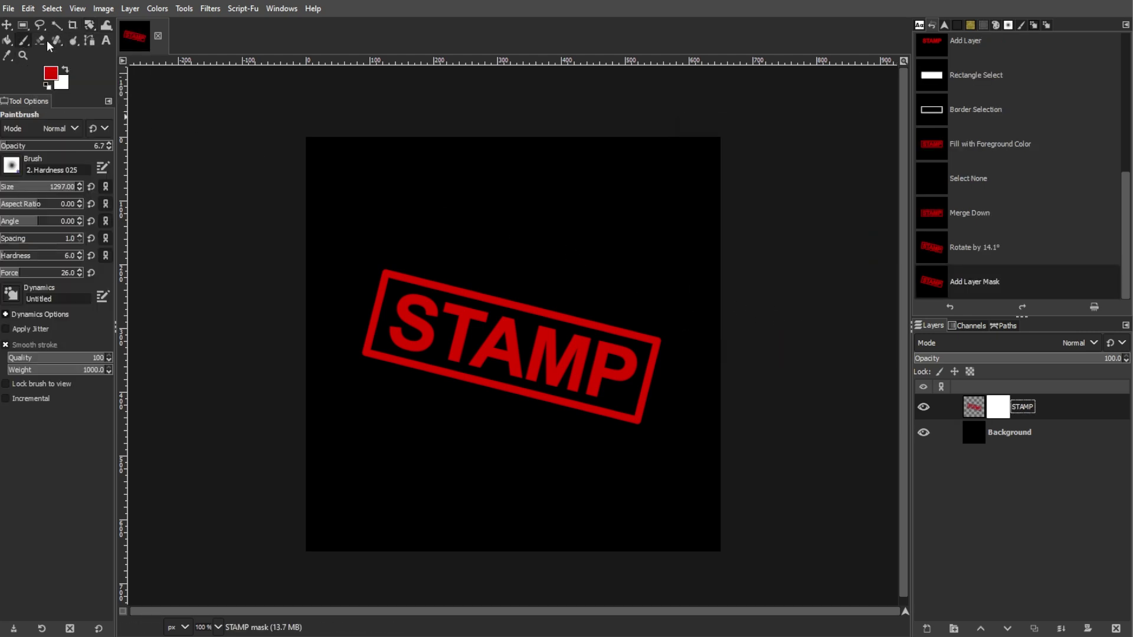
left_click(11, 166)
scroll(27, 236, "down", 2)
left_click(27, 185)
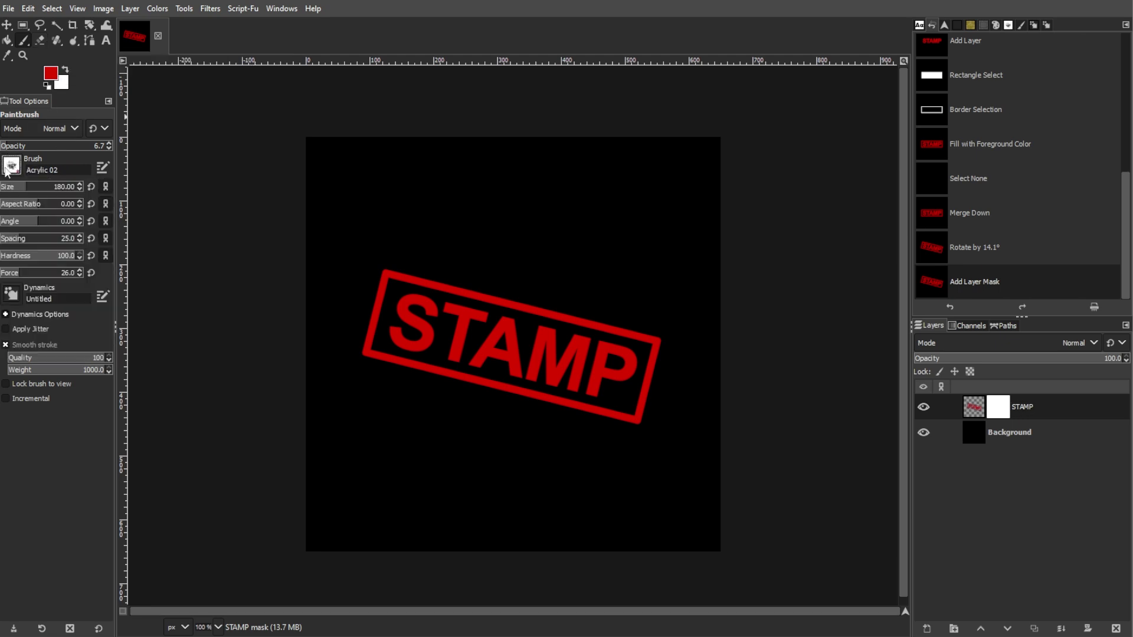
left_click(11, 168)
left_click(13, 182)
left_click_drag(33, 148, 37, 104)
Step: Try several textured brushes and settle on Sponge 02
left_click(12, 167)
scroll(41, 253, "down", 10)
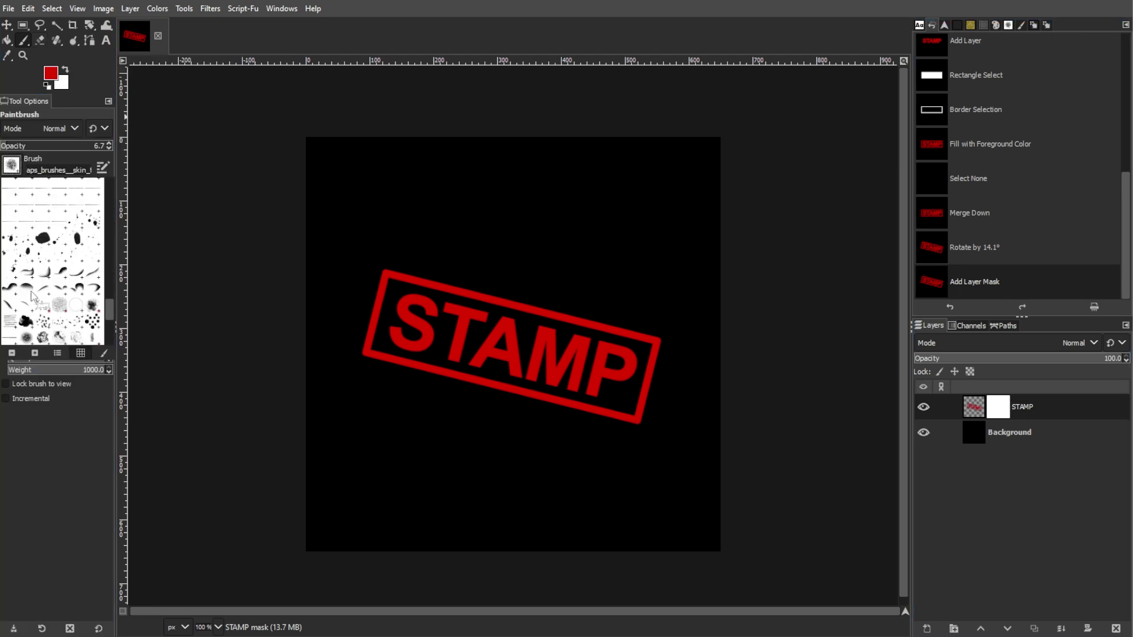
left_click(45, 295)
left_click(11, 172)
left_click(12, 170)
left_click(65, 245)
left_click(13, 170)
scroll(65, 253, "down", 3)
left_click(91, 237)
left_click(13, 170)
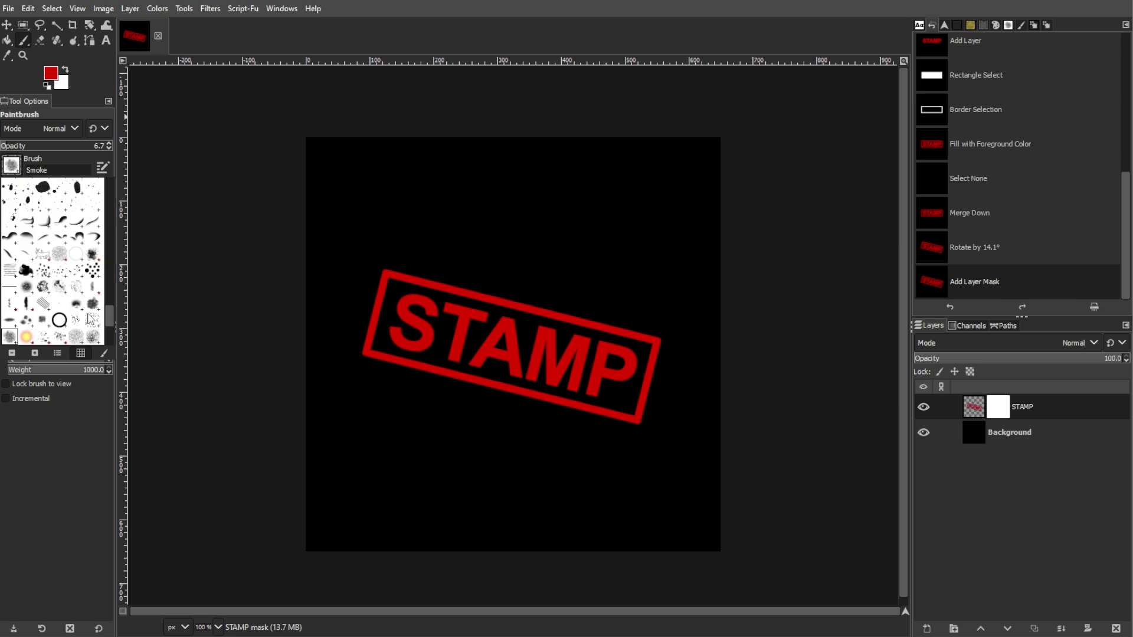
scroll(53, 260, "down", 3)
left_click(51, 271)
left_click(11, 167)
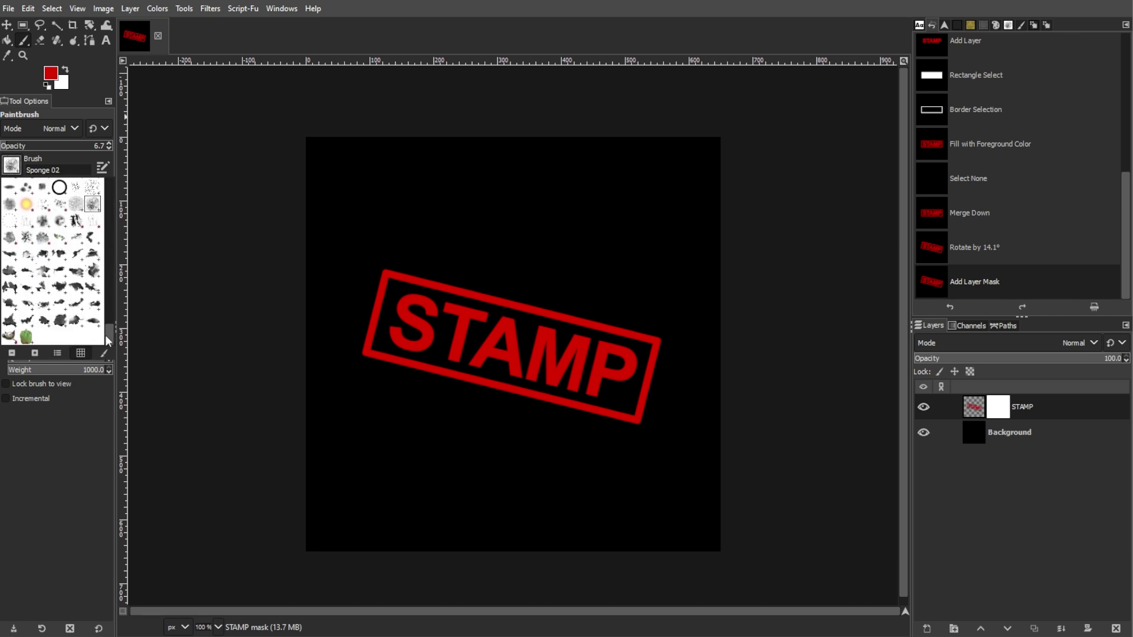
left_click(25, 179)
left_click(14, 170)
Step: Paint Sponge 02 crack dabs across the stamp's mask, undoing the last one
left_click(14, 170)
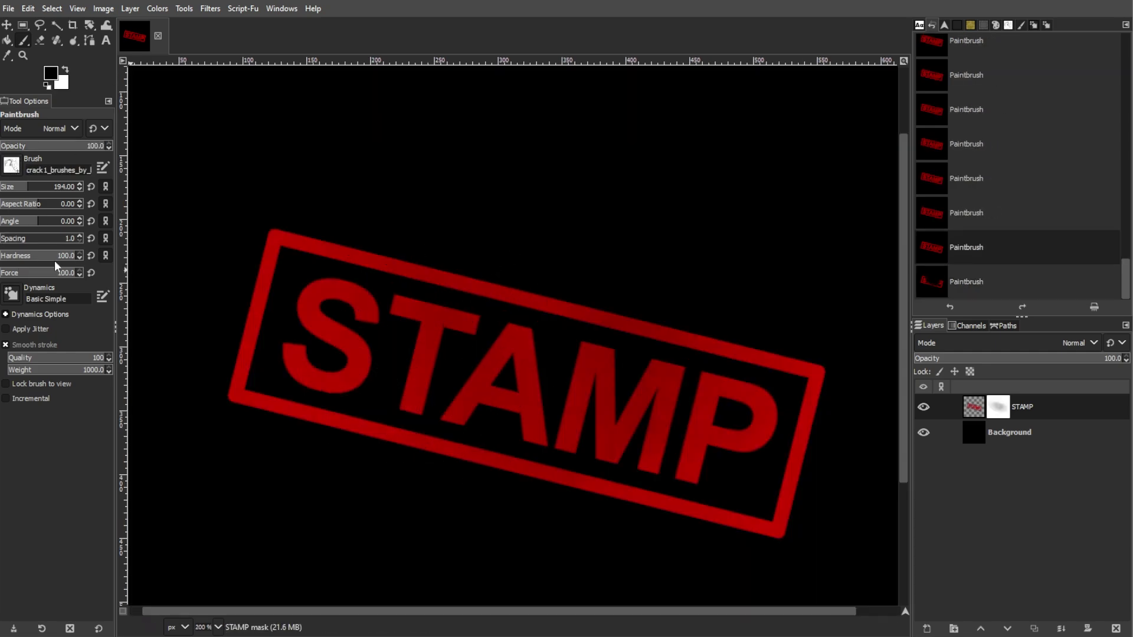
left_click(479, 321)
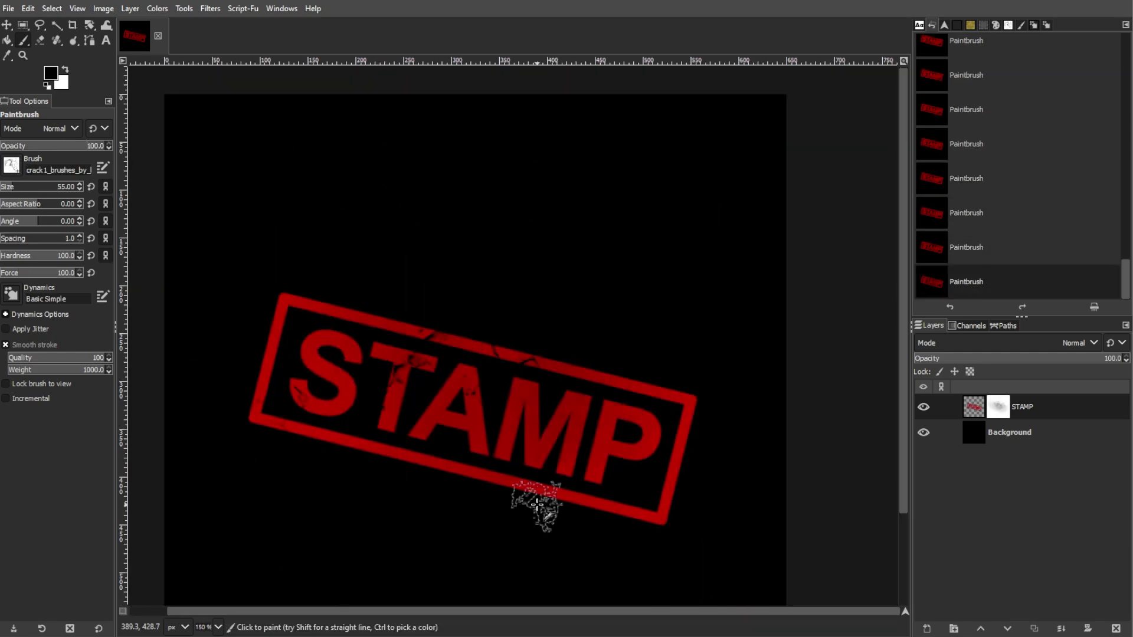
left_click(677, 434)
left_click(656, 390)
left_click(570, 494)
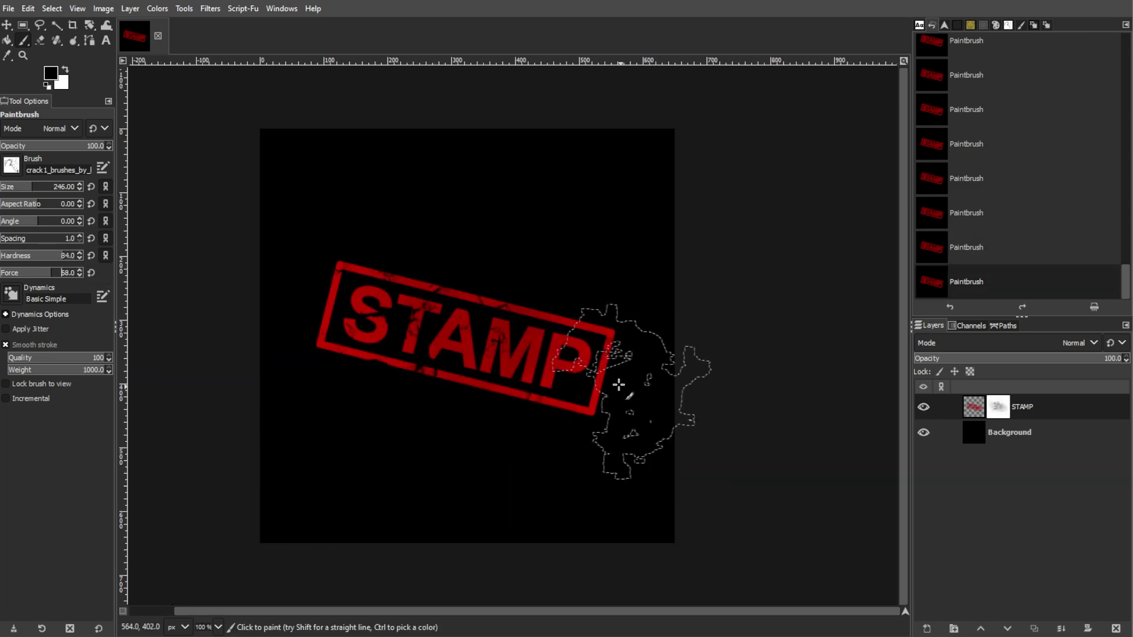
key("ctrl+z")
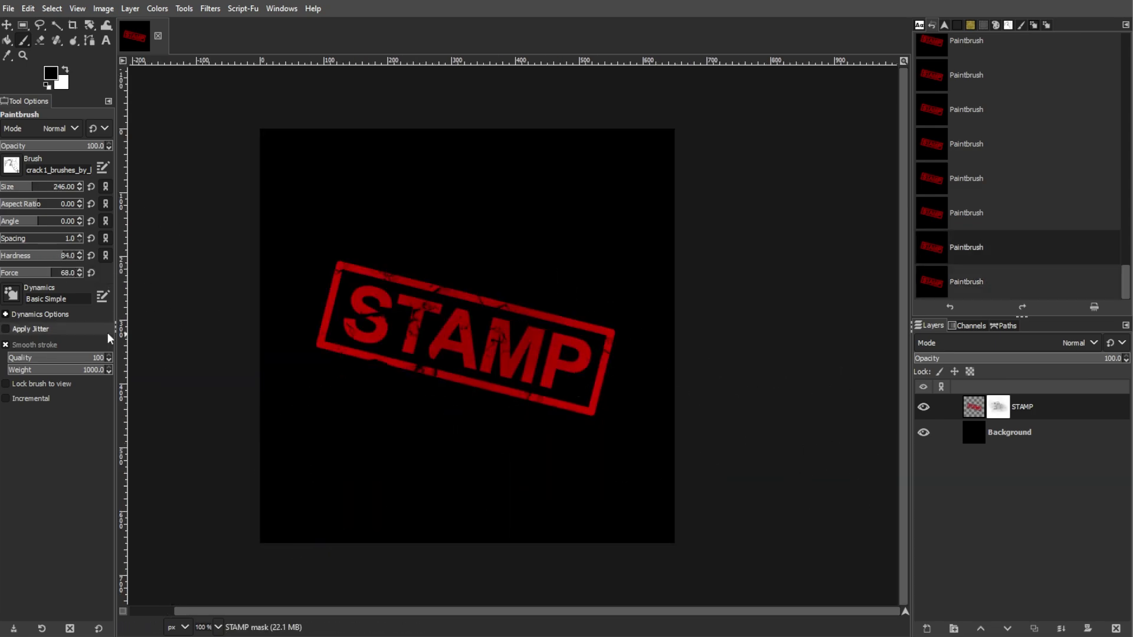
Step: Pick a different crack brush from the brush list
left_click(11, 166)
scroll(53, 254, "down", 3)
left_click(53, 253)
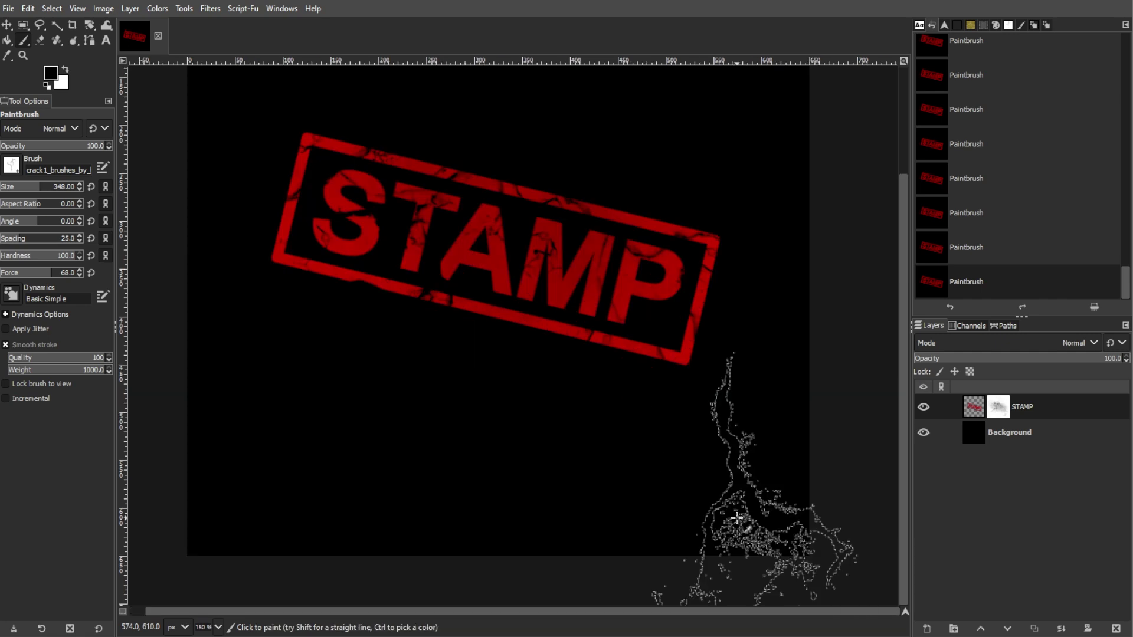
scroll(737, 518, "up", 3)
left_click(7, 26)
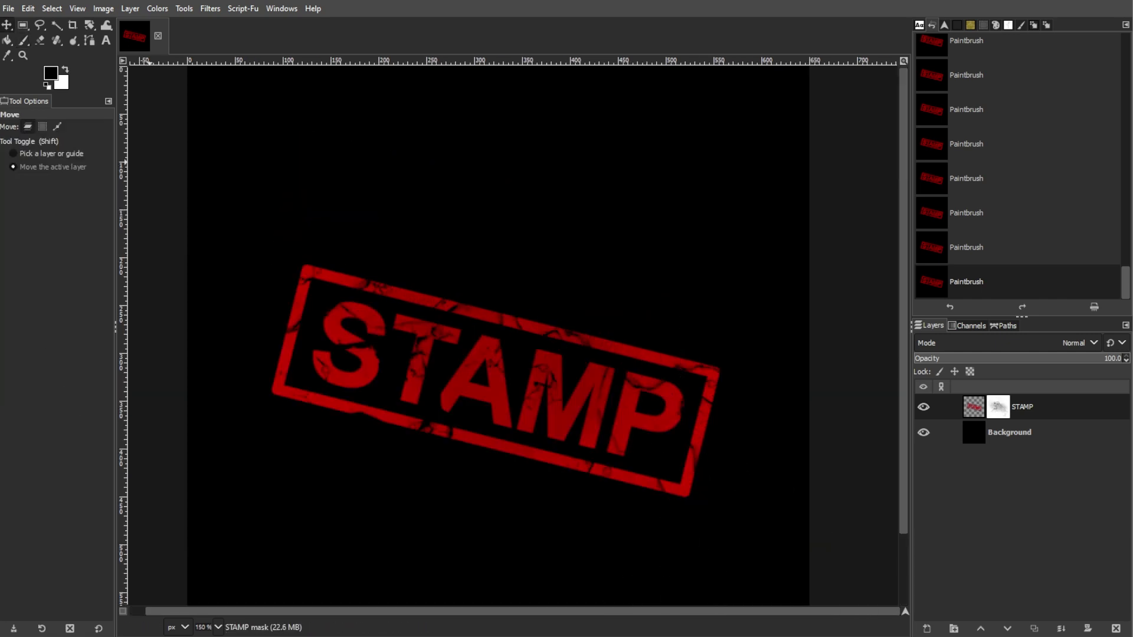
Step: Draw fine Ink crack lines across the stamp mask, undoing stray marks
left_click_drag(23, 40, 68, 92)
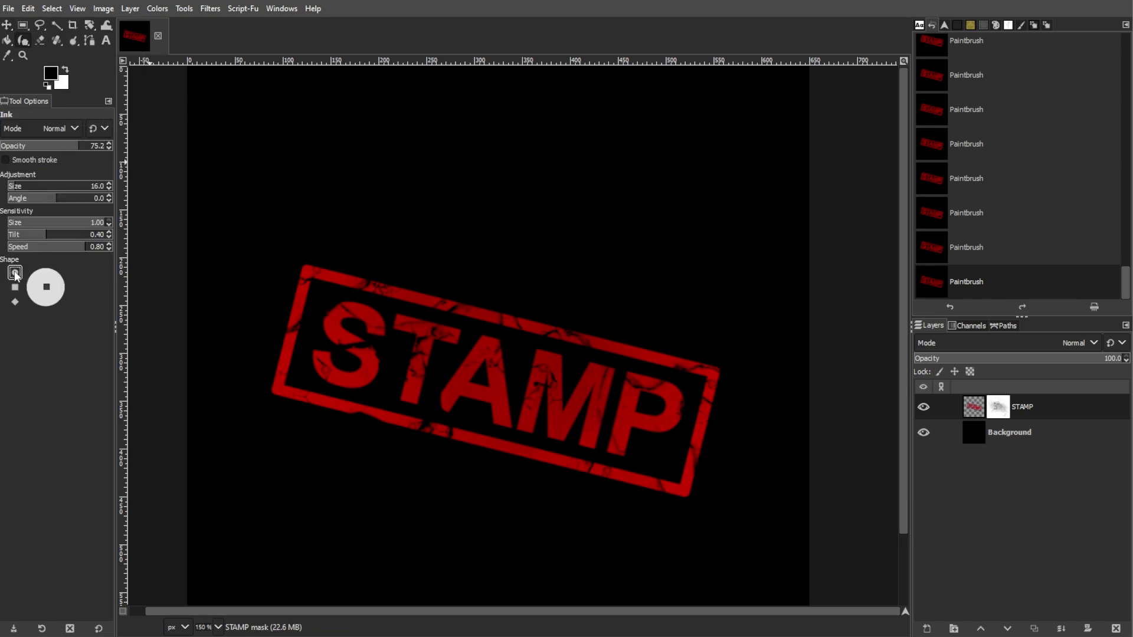
left_click(11, 189)
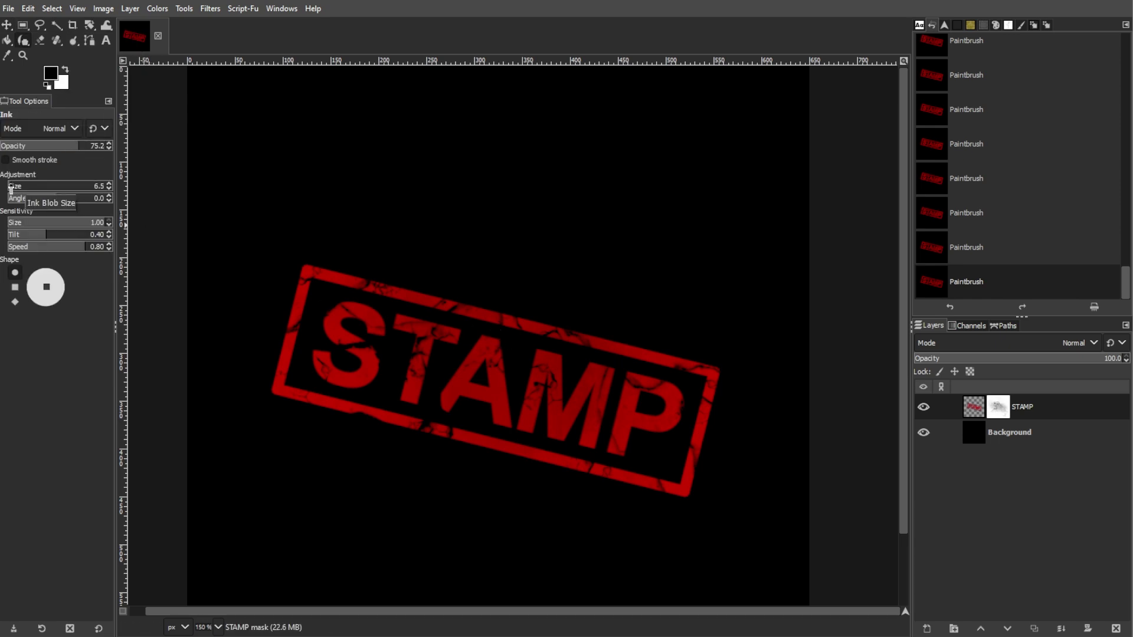
left_click(480, 324)
scroll(346, 198, "up", 1)
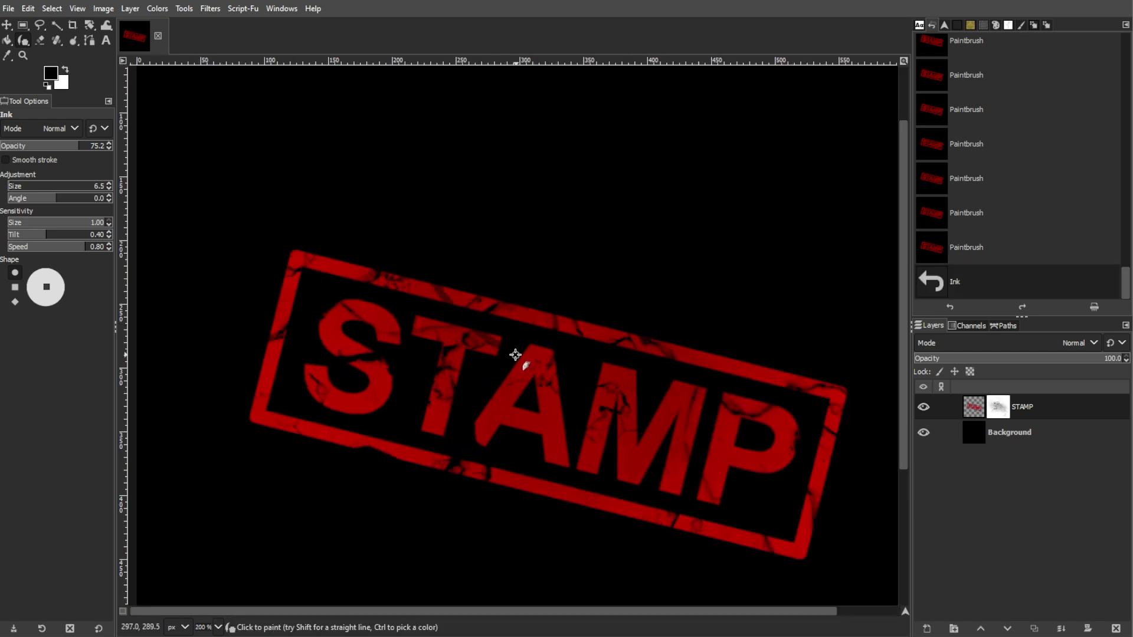
key("ctrl+z")
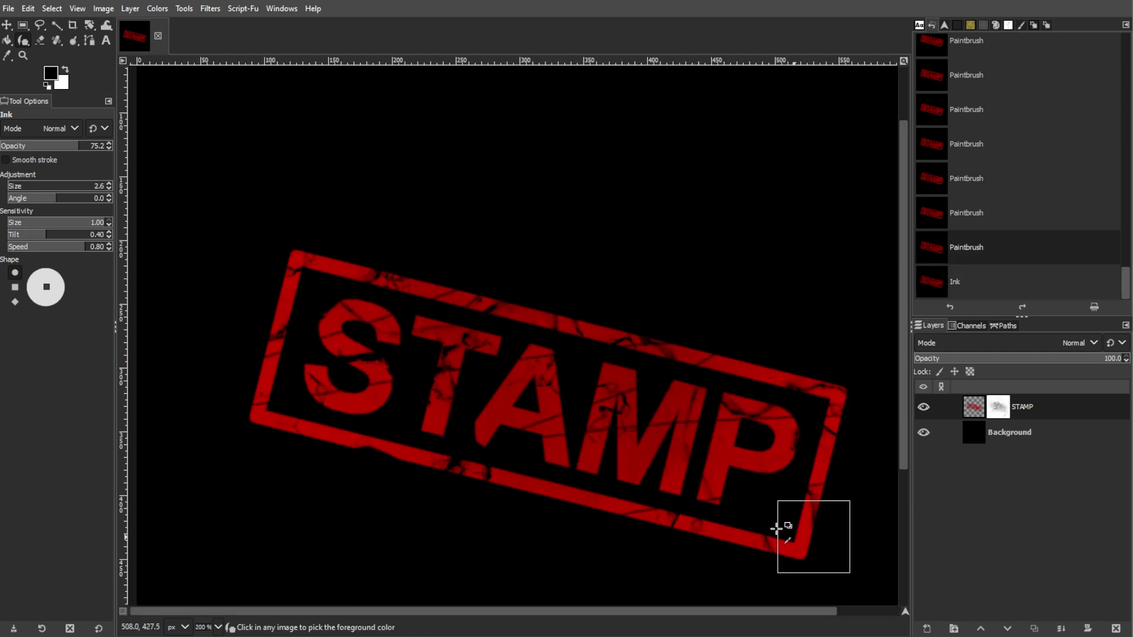
left_click_drag(797, 513, 819, 517)
left_click_drag(798, 525, 817, 527)
left_click_drag(512, 470, 540, 495)
left_click_drag(310, 376, 328, 404)
key("ctrl+z")
Step: Set the Ink size to 1 and draw thinner crack lines, undoing mistakes
double_click(101, 186)
type("1")
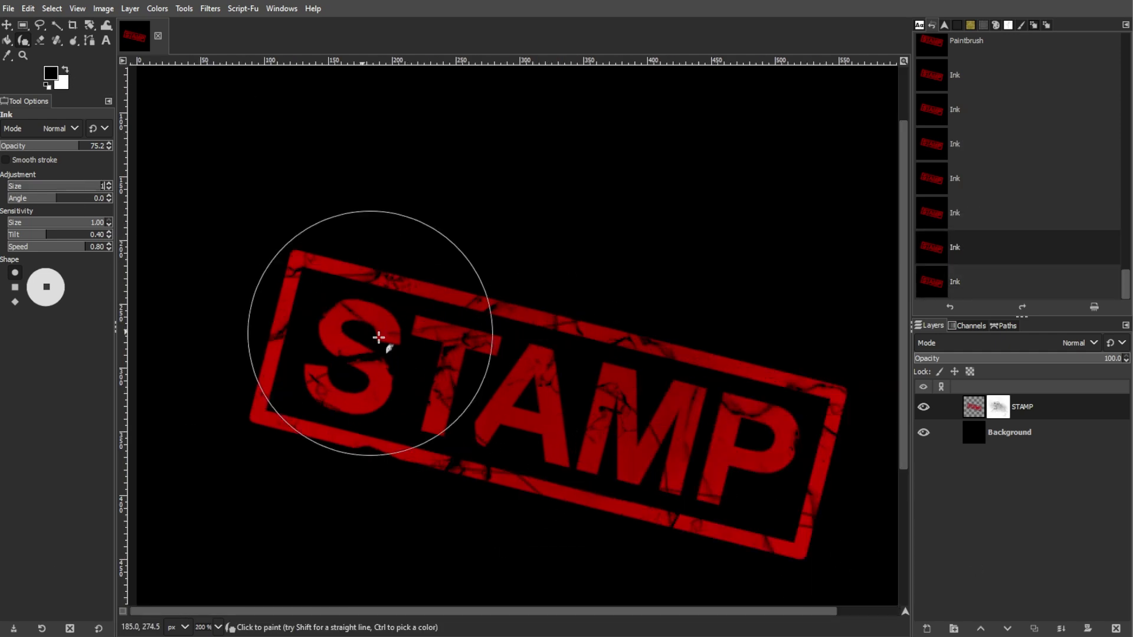
key("Return")
left_click(815, 437)
key("ctrl+z")
left_click(298, 362)
scroll(713, 375, "up", 1)
scroll(701, 529, "down", 2)
scroll(701, 528, "up", 2)
key("ctrl+z")
key("ctrl+z")
key("ctrl+z")
key("ctrl+z")
key("ctrl+z")
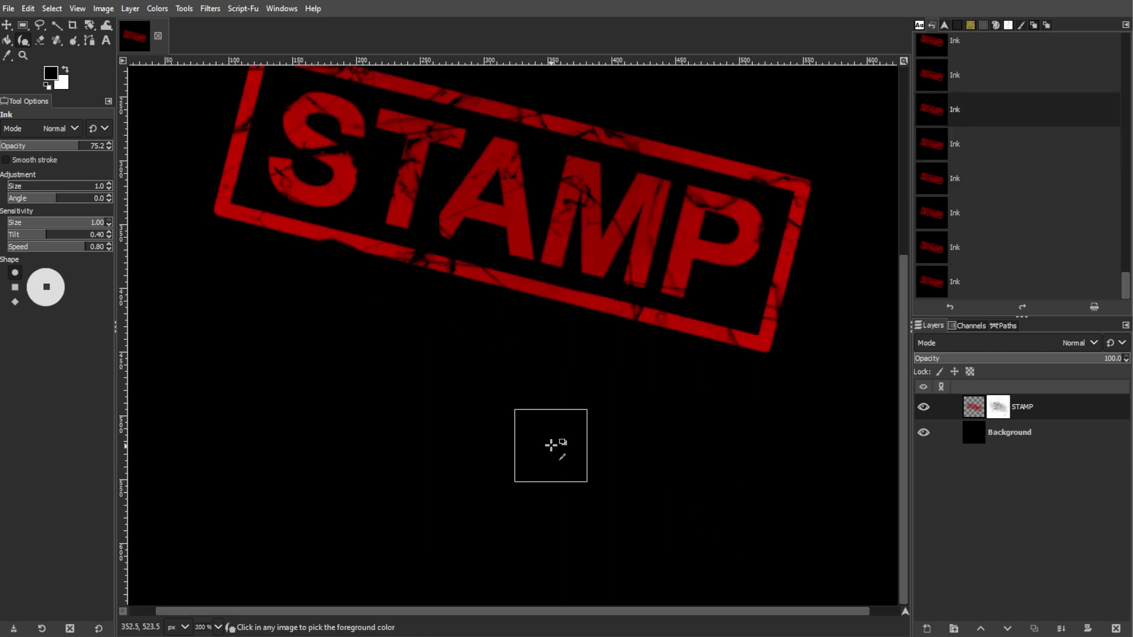
scroll(278, 471, "up", 2)
scroll(477, 480, "down", 1, "ctrl")
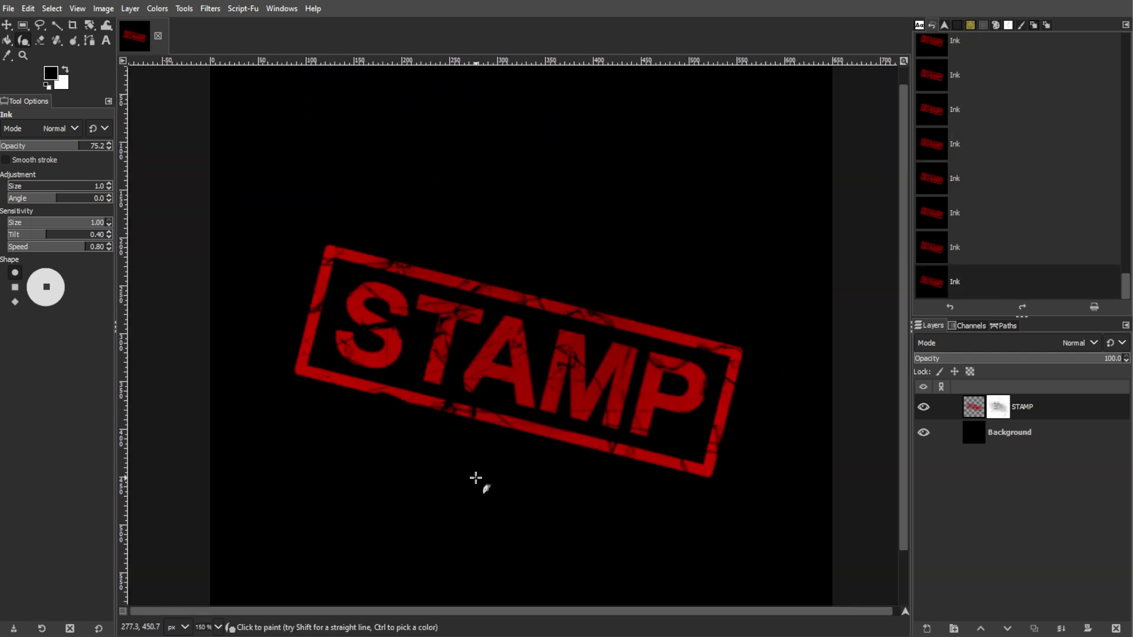
Step: Set the Ink opacity to 97 and undo the last tiny strokes
left_click(48, 146)
left_click(102, 147)
key("ctrl+z")
key("ctrl+z")
key("ctrl+z")
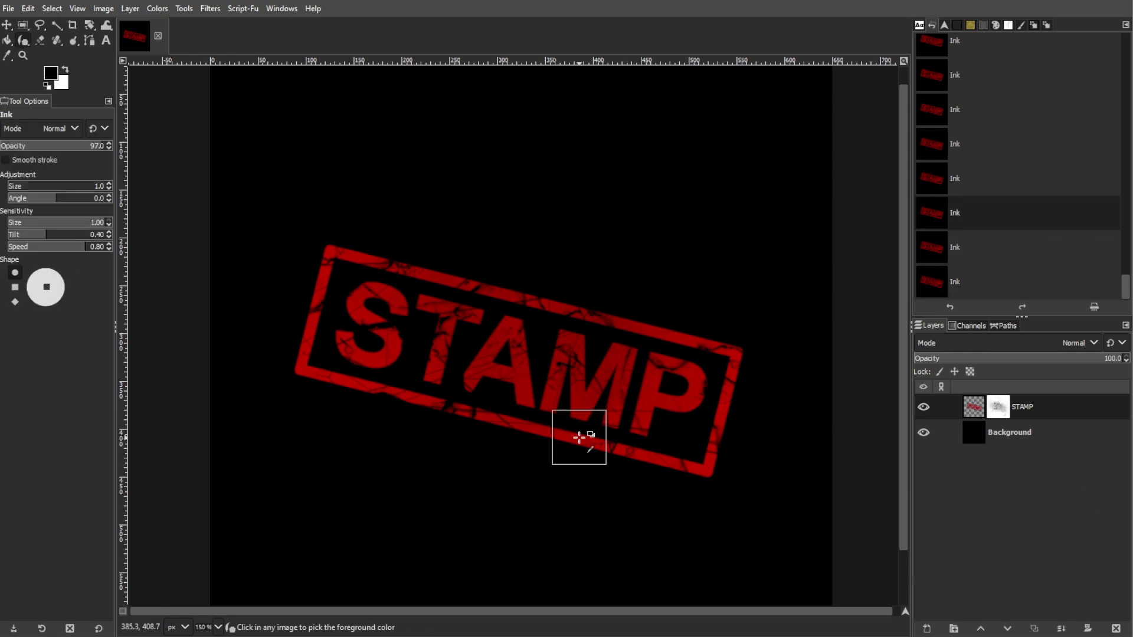
key("m")
scroll(583, 452, "down", 1, "ctrl")
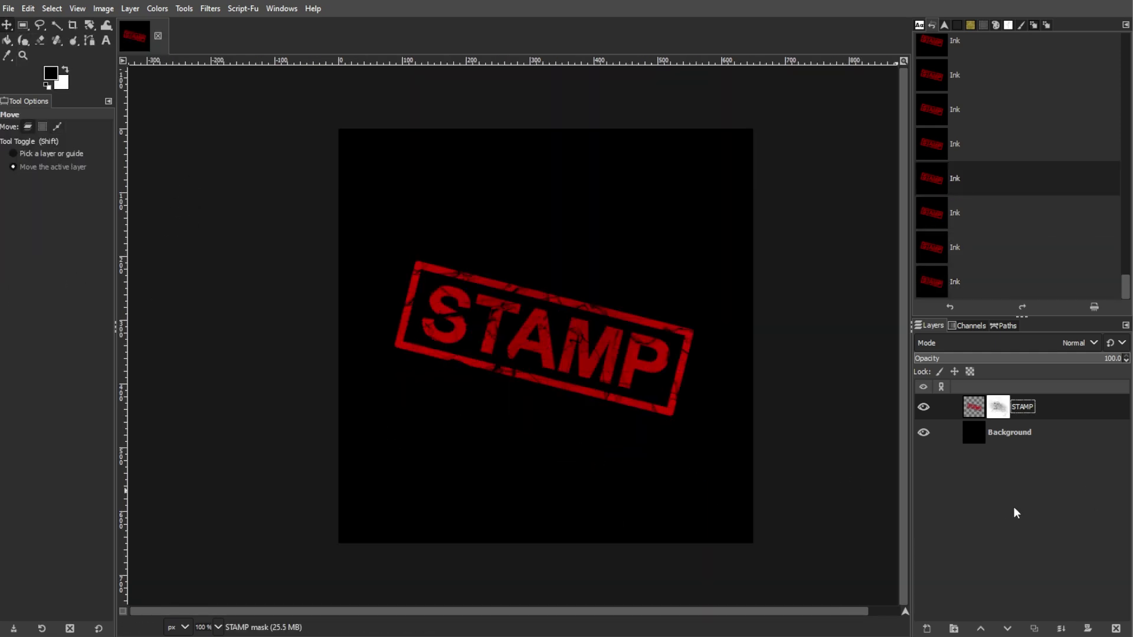
left_click(975, 408)
left_click(1010, 343)
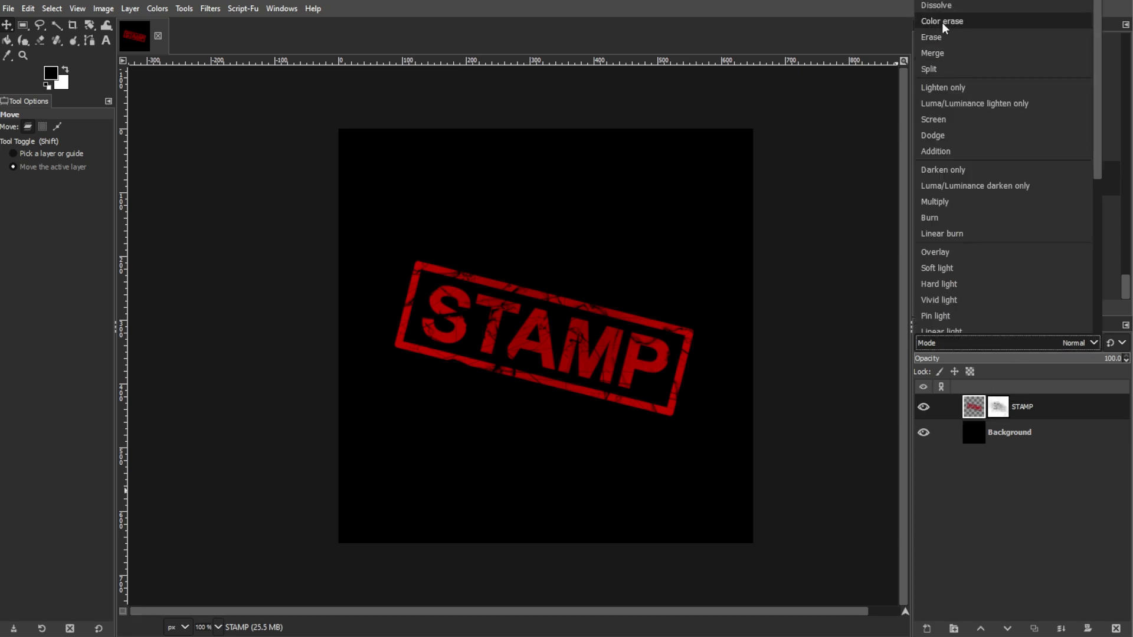
left_click(942, 8)
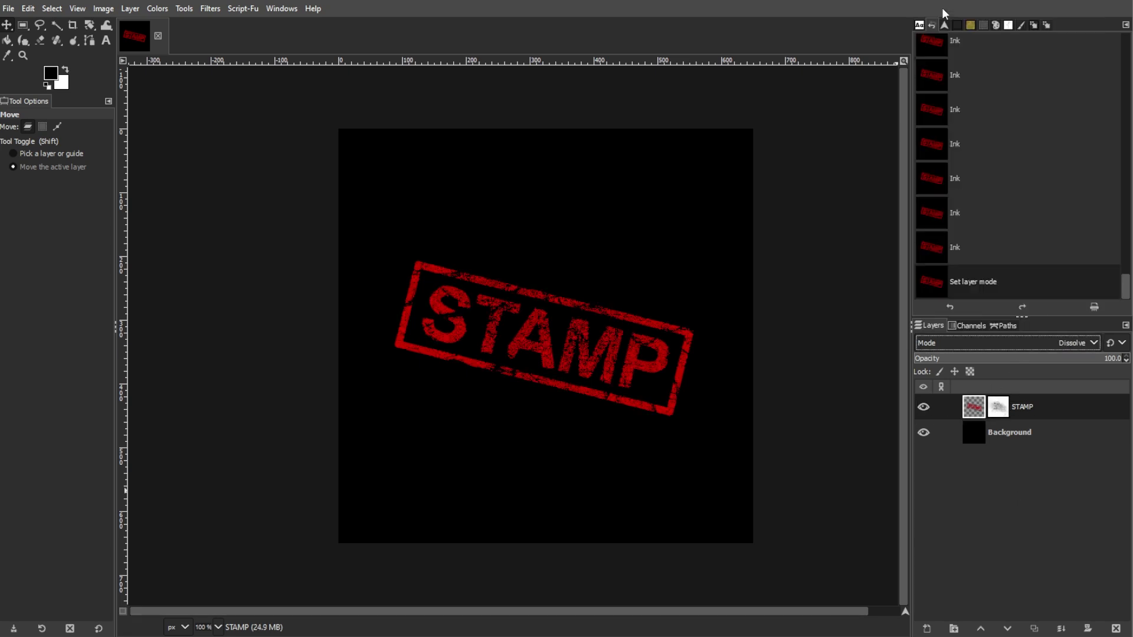
key("Down")
key("Down")
key("Down")
key("Down")
key("Down")
key("Down")
key("Down")
key("Down")
key("Down")
key("Down")
key("Down")
key("Down")
key("Down")
key("Down")
key("Down")
key("Down")
key("Down")
key("Down")
key("Down")
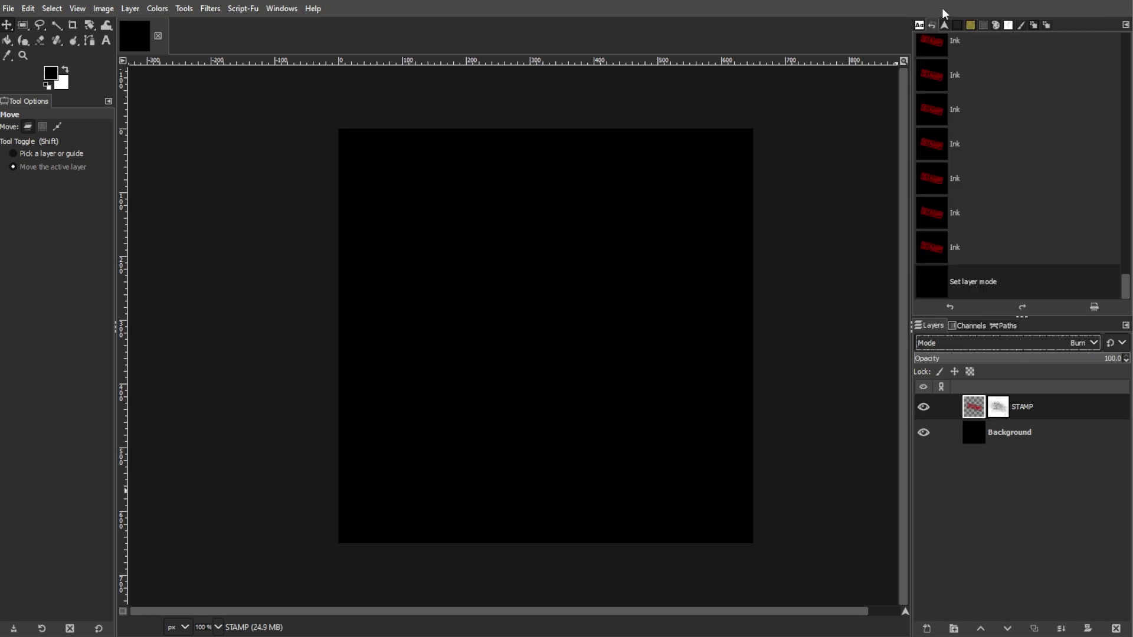
key("Up")
key("Up")
key("Up")
key("Up")
key("Up")
key("Up")
key("Up")
key("Up")
key("Up")
key("Up")
key("Up")
key("Up")
key("Up")
key("Up")
key("Up")
key("Up")
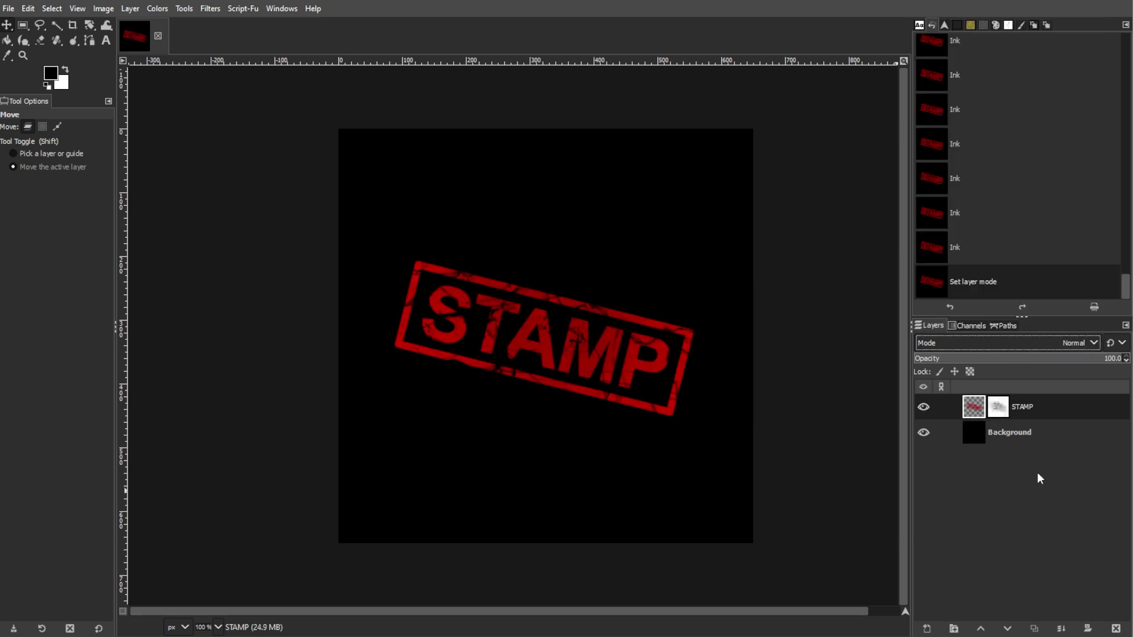